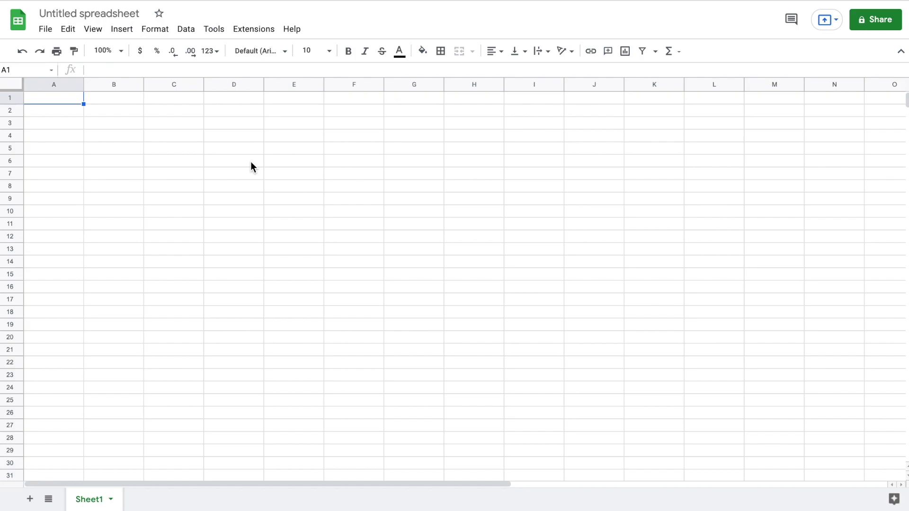
Step: Rename the untitled spreadsheet as "Dividend Discount Model"
{"action": "left_click", "coordinate": [92, 12]}
{"action": "key", "text": "BackSpace"}
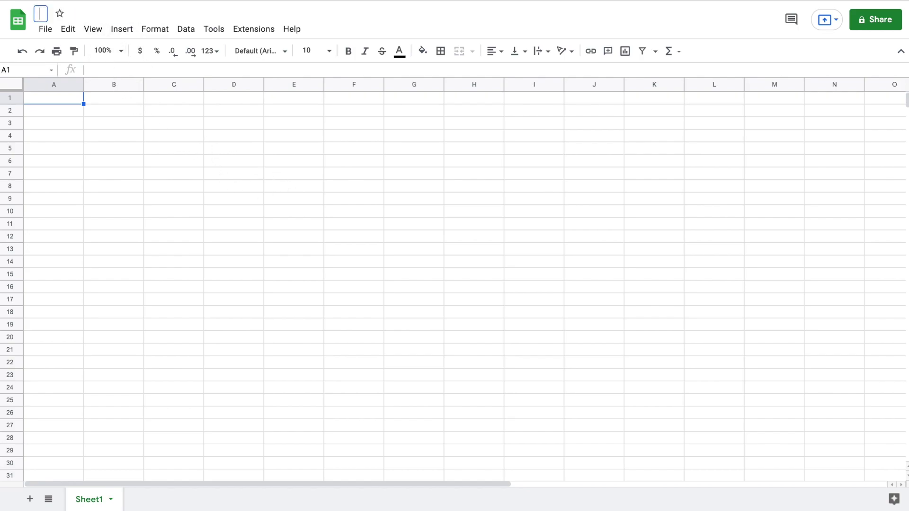
{"action": "type", "text": "Dividen"}
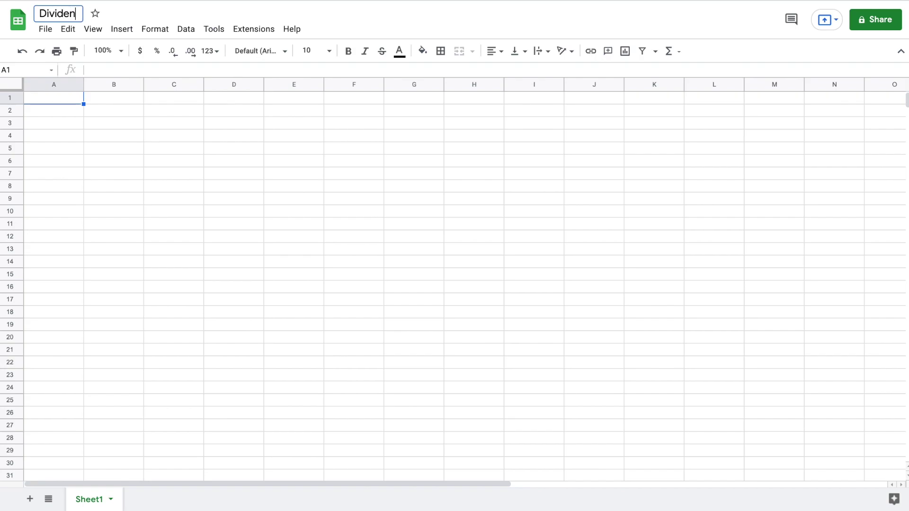
{"action": "type", "text": "d Discou"}
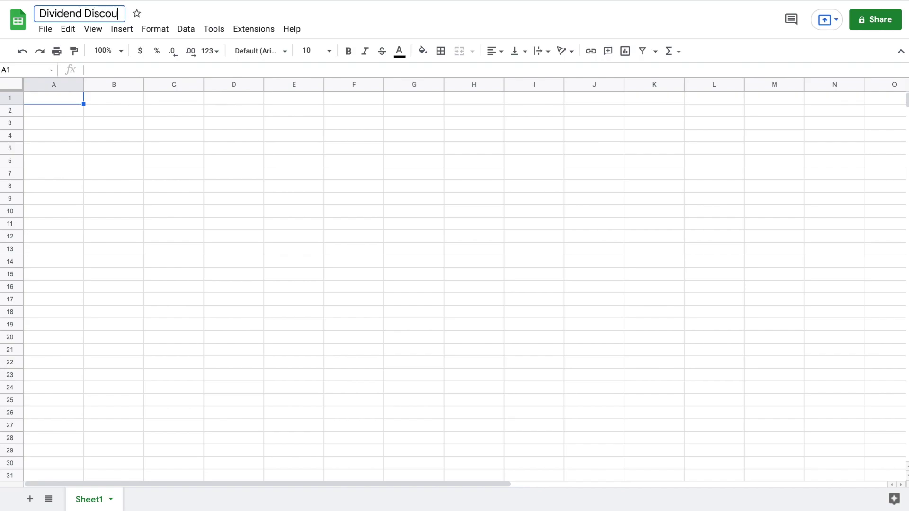
{"action": "type", "text": "nt Model"}
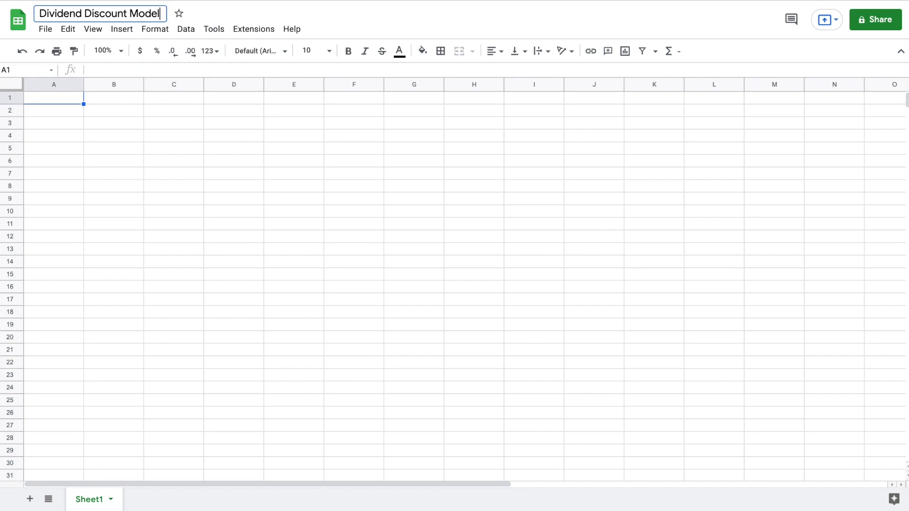
{"action": "left_click", "coordinate": [291, 189]}
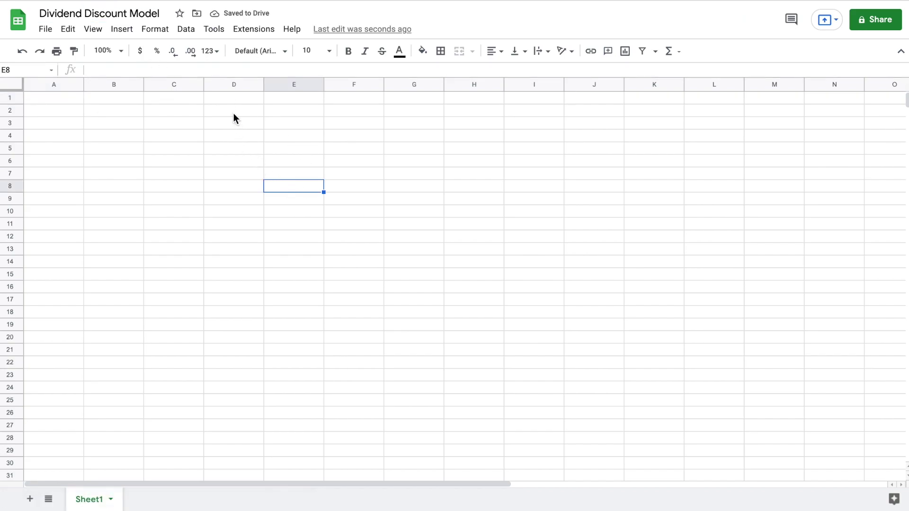
Step: Merge cells D2:K4 into one title cell and add an outer border around it
{"action": "left_click_drag", "start_coordinate": [234, 112], "coordinate": [293, 110]}
{"action": "left_click_drag", "start_coordinate": [497, 134], "coordinate": [635, 136]}
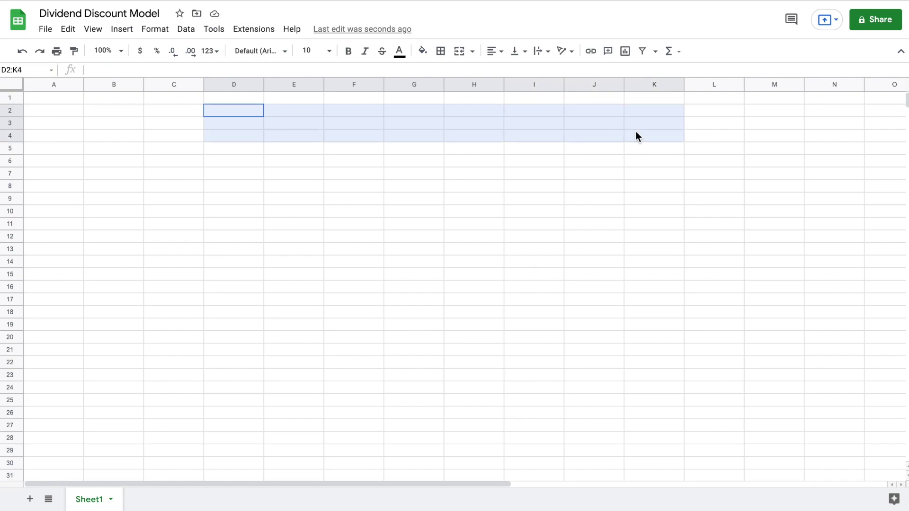
{"action": "left_click", "coordinate": [457, 52]}
{"action": "left_click", "coordinate": [440, 51]}
{"action": "left_click", "coordinate": [507, 73]}
Step: Enter the title "Dividend Dicsount Model: The Coca Cola Comapny" in the merged cell D2:K4
{"action": "double_click", "coordinate": [344, 126]}
{"action": "type", "text": "Dividend "}
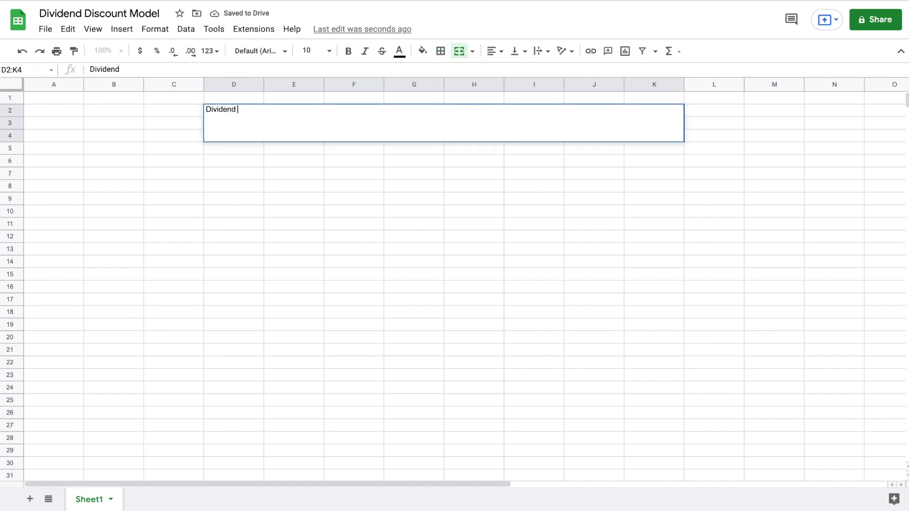
{"action": "type", "text": "Dicsount"}
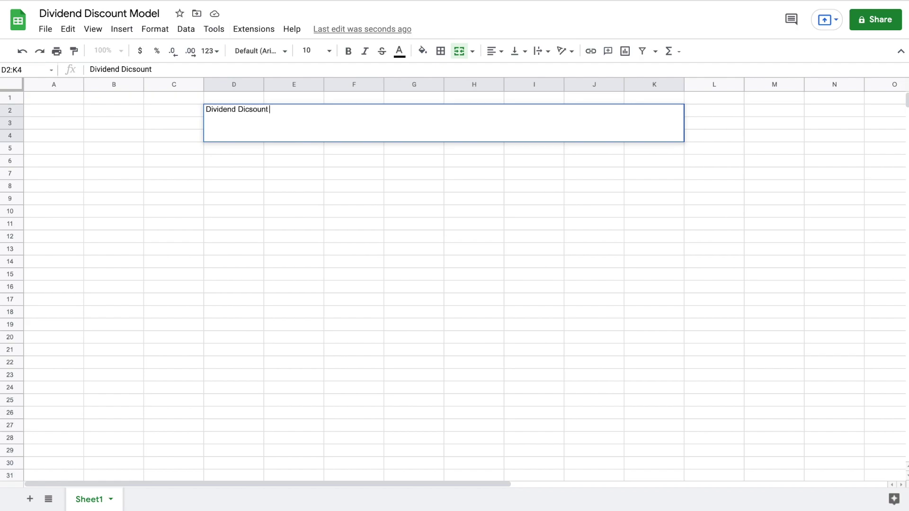
{"action": "type", "text": " Model"}
{"action": "left_click", "coordinate": [399, 140]}
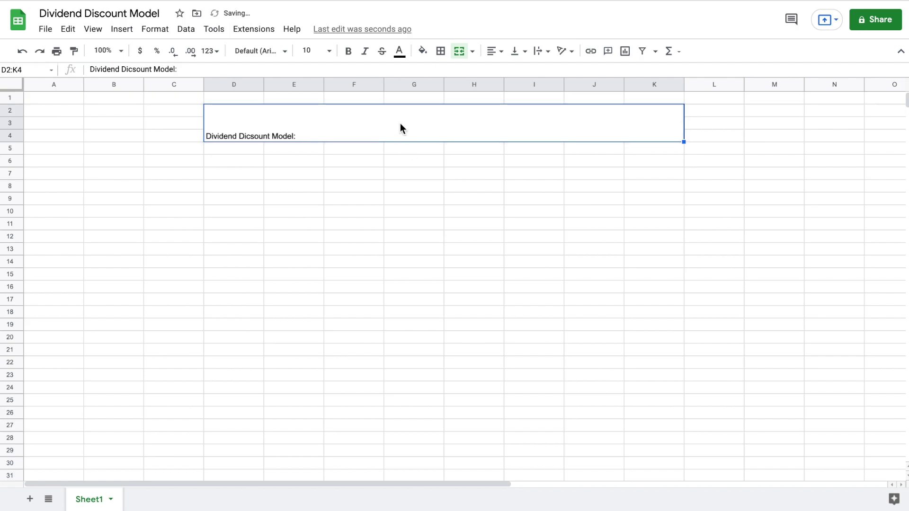
{"action": "double_click", "coordinate": [399, 123]}
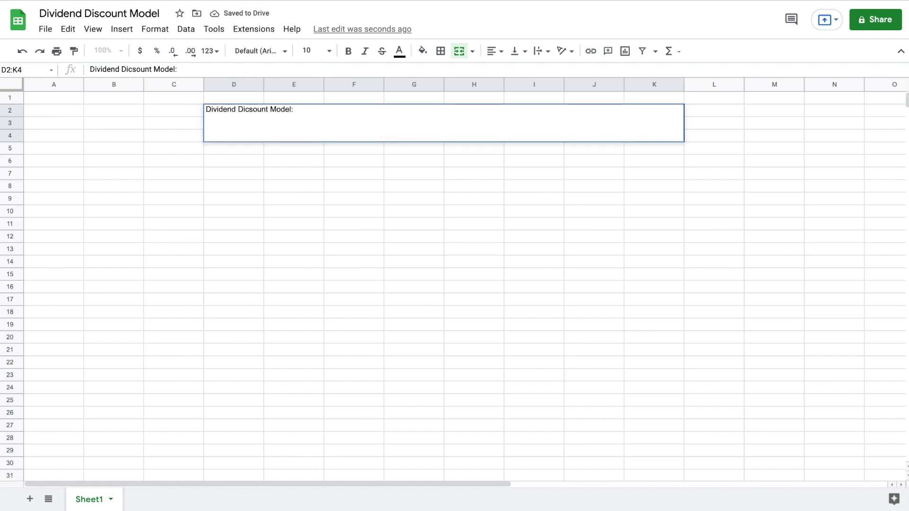
{"action": "type", "text": "The Coca Col"}
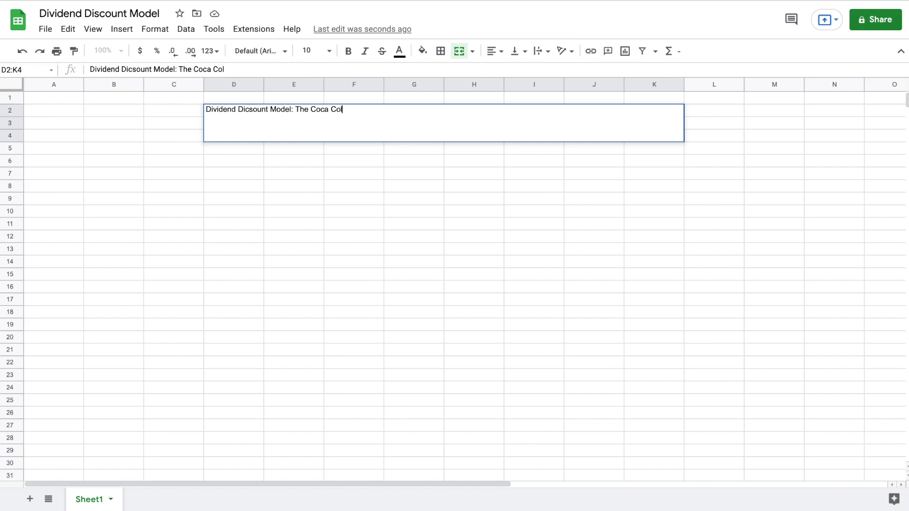
{"action": "type", "text": "a Comapny"}
{"action": "left_click", "coordinate": [468, 140]}
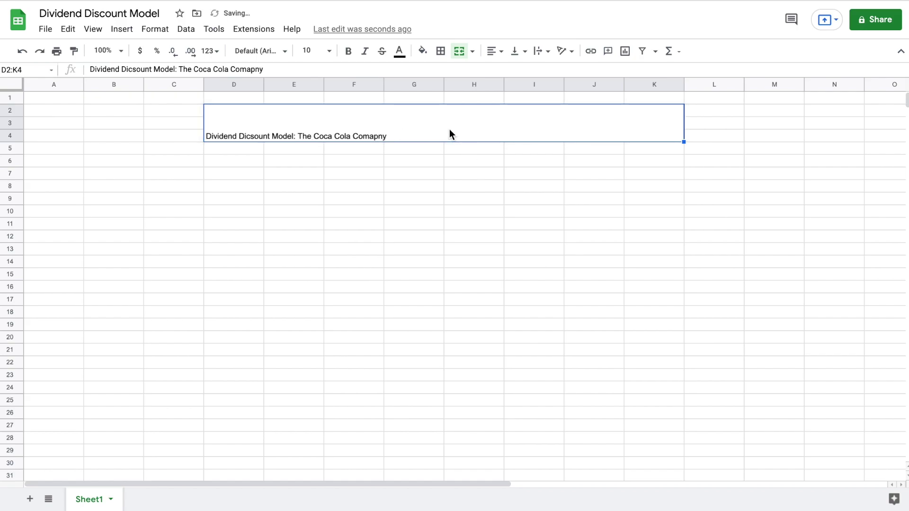
Step: Format the title with font size 18, centred horizontally and aligned to the middle vertically
{"action": "left_click", "coordinate": [494, 51]}
{"action": "left_click", "coordinate": [506, 72]}
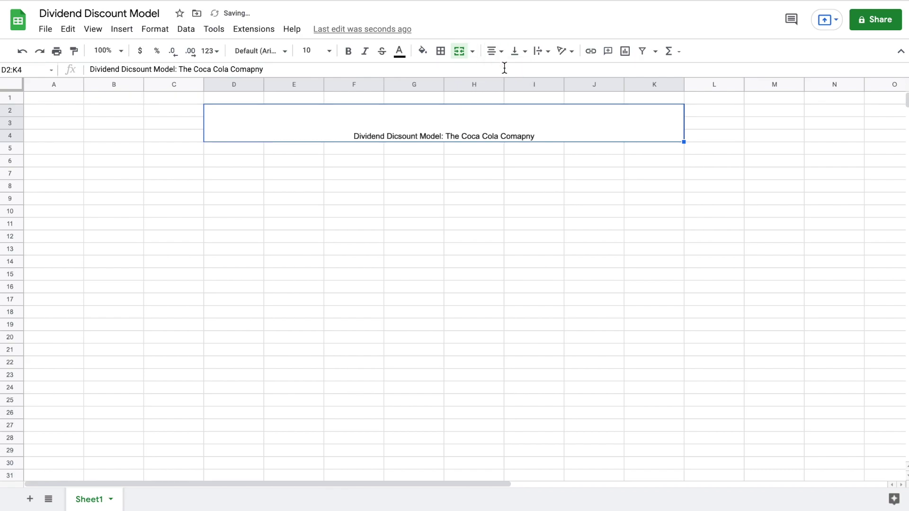
{"action": "left_click", "coordinate": [328, 53]}
{"action": "left_click", "coordinate": [308, 224]}
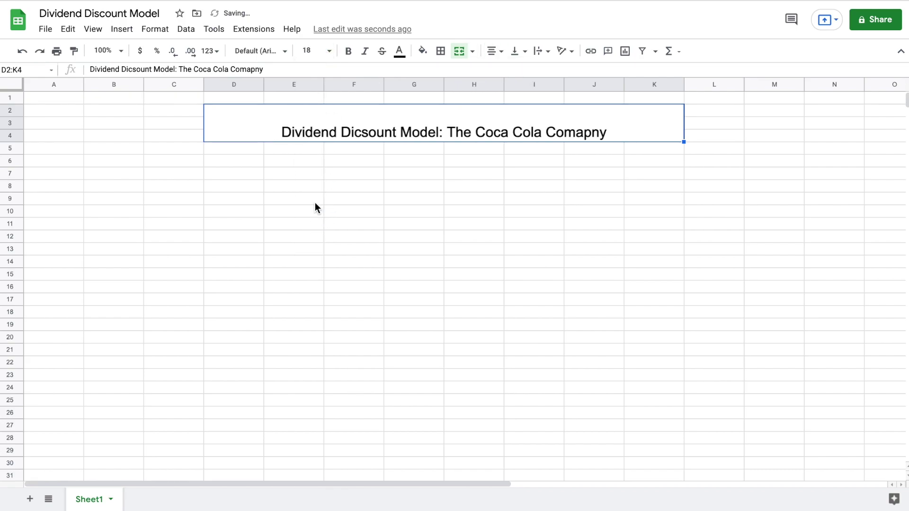
{"action": "left_click", "coordinate": [496, 57]}
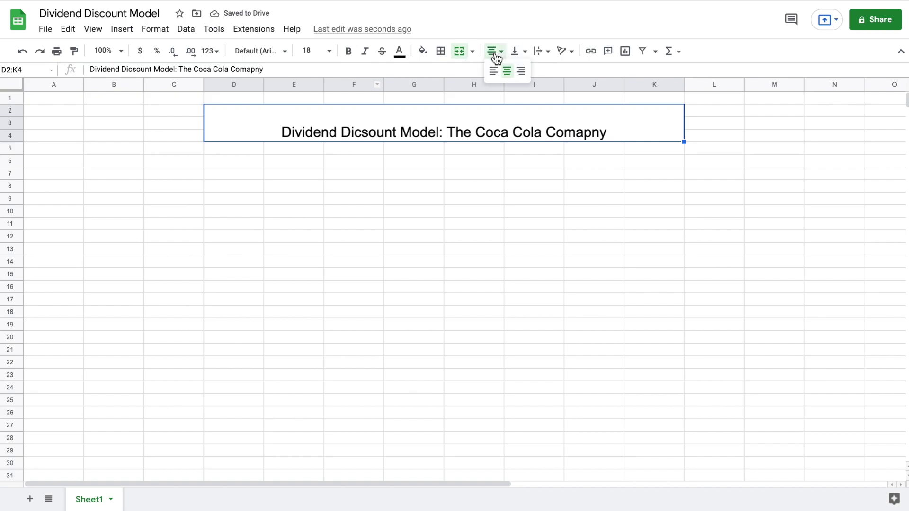
{"action": "left_click", "coordinate": [518, 59]}
{"action": "left_click", "coordinate": [530, 70]}
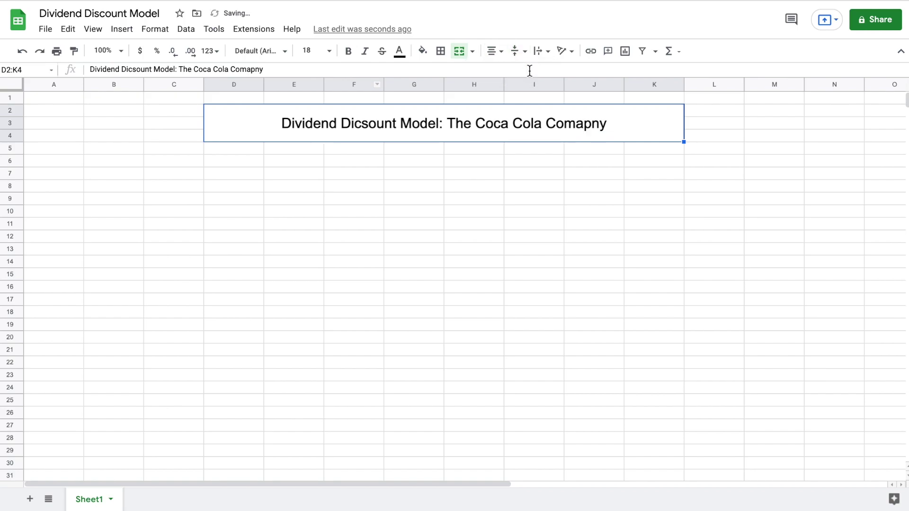
{"action": "left_click", "coordinate": [452, 186]}
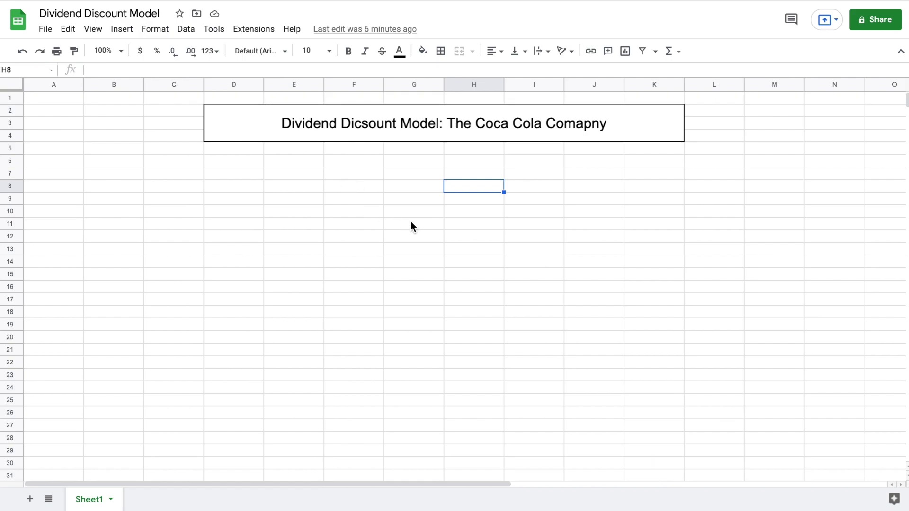
{"action": "key", "text": "ctrl+z"}
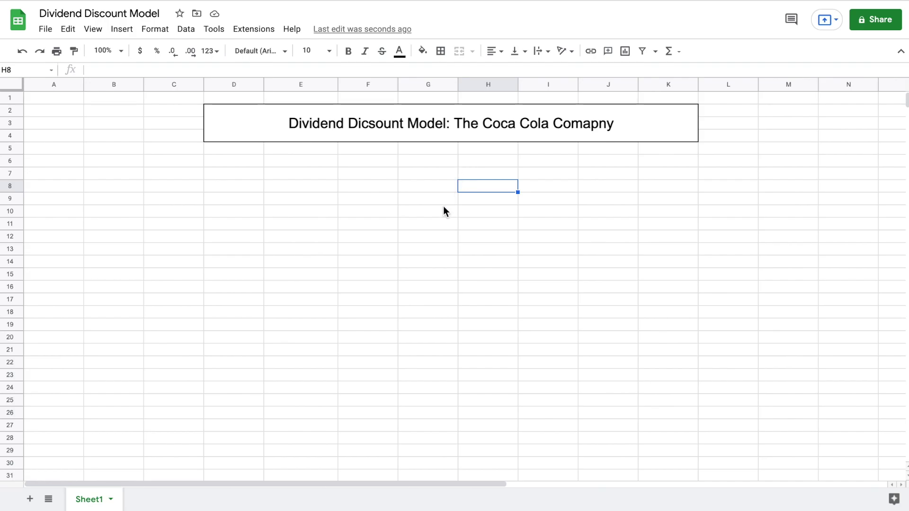
Step: Switch to Google, search for "yahoo finance" and open the Yahoo Finance website
{"action": "left_click", "coordinate": [431, 188]}
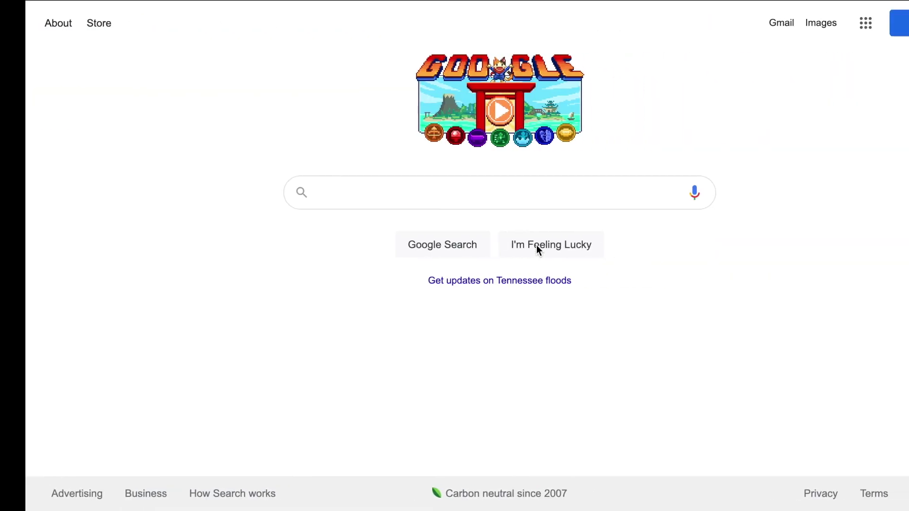
{"action": "type", "text": "yahoo f"}
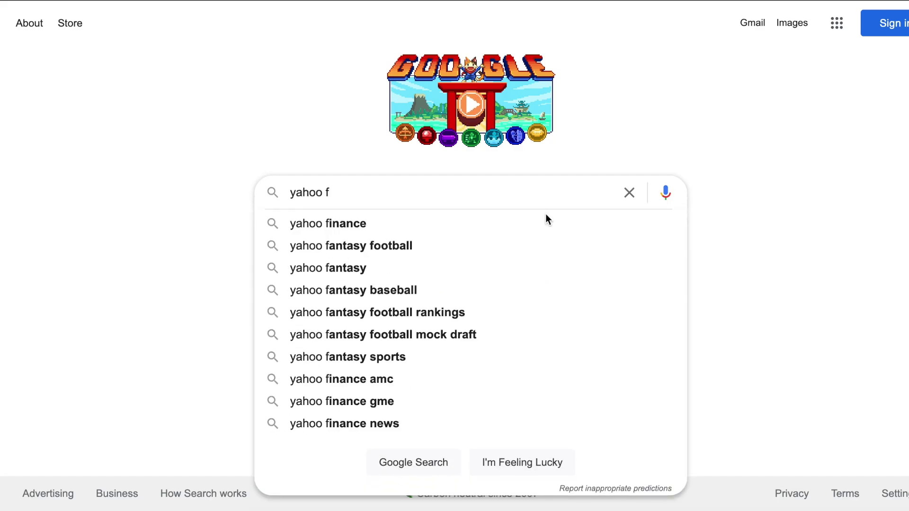
{"action": "left_click", "coordinate": [535, 224]}
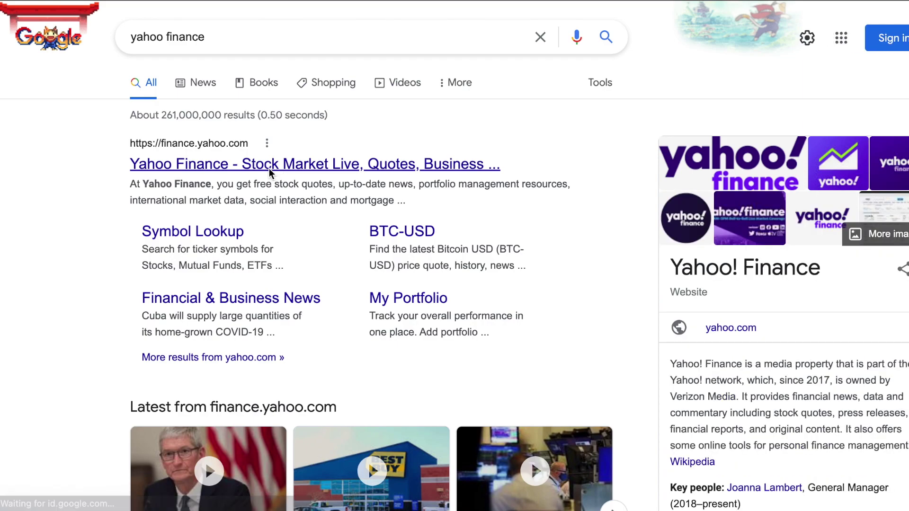
{"action": "left_click", "coordinate": [269, 169]}
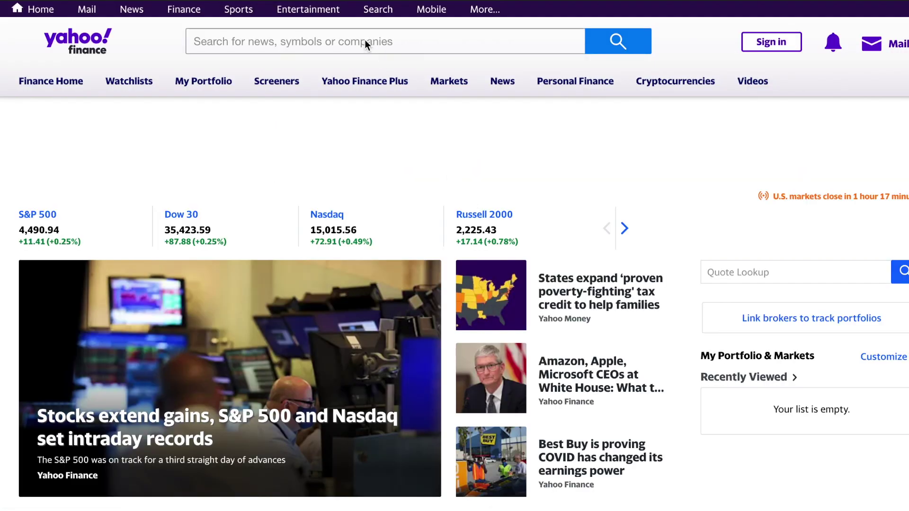
Step: Search Yahoo Finance for "coca cola" and open the quote page of The Coca-Cola Company (KO)
{"action": "left_click", "coordinate": [356, 39]}
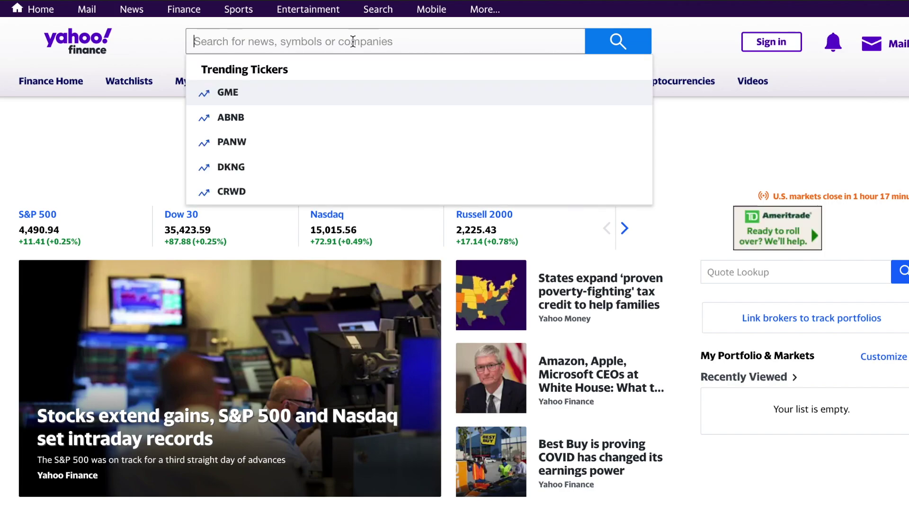
{"action": "type", "text": "coca cola"}
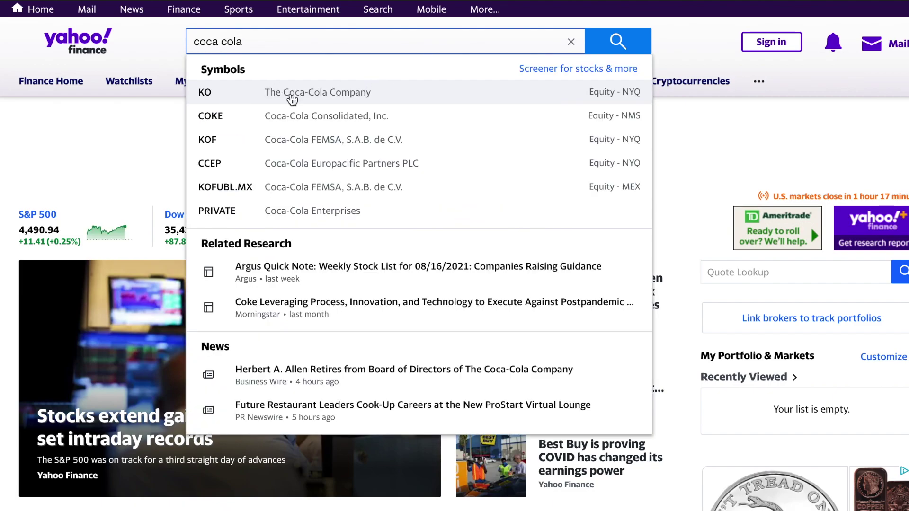
{"action": "left_click", "coordinate": [326, 98]}
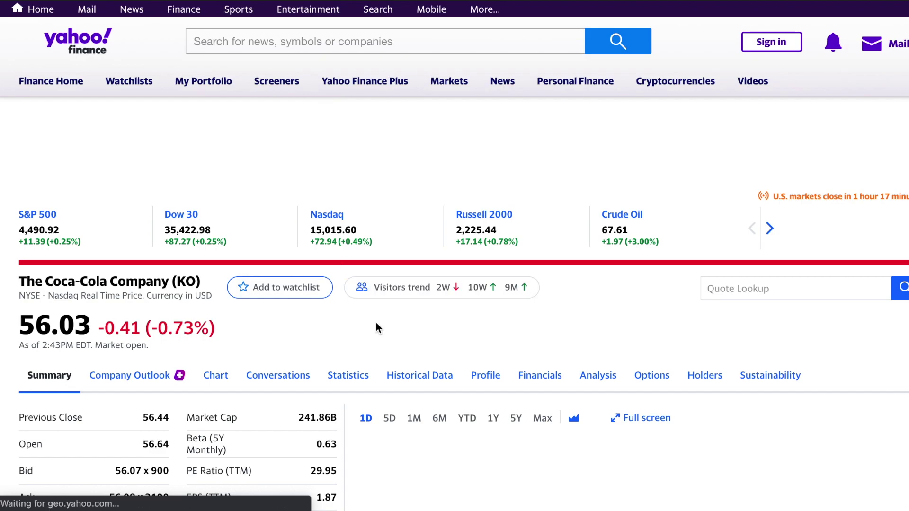
Step: Open Coca-Cola's historical data and filter it to show Dividends Only
{"action": "scroll", "coordinate": [376, 322], "scroll_direction": "down", "scroll_amount": 3}
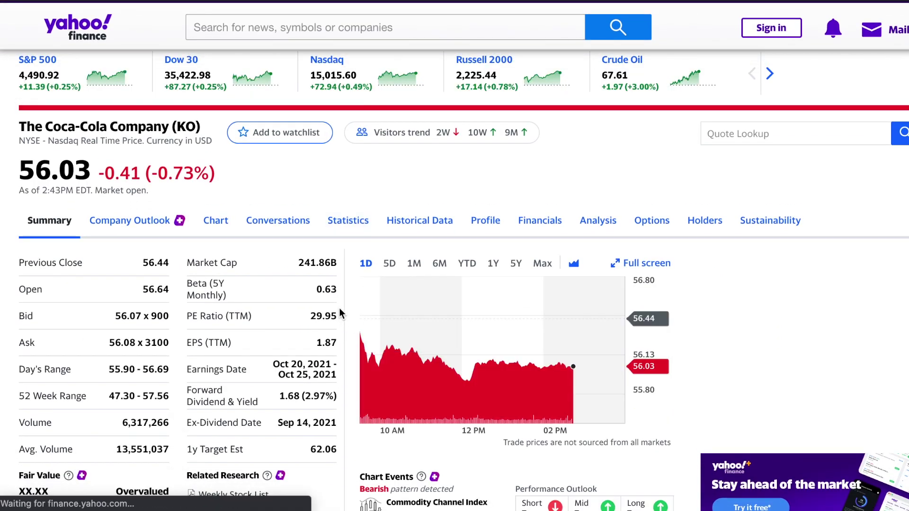
{"action": "scroll", "coordinate": [342, 312], "scroll_direction": "down", "scroll_amount": 2}
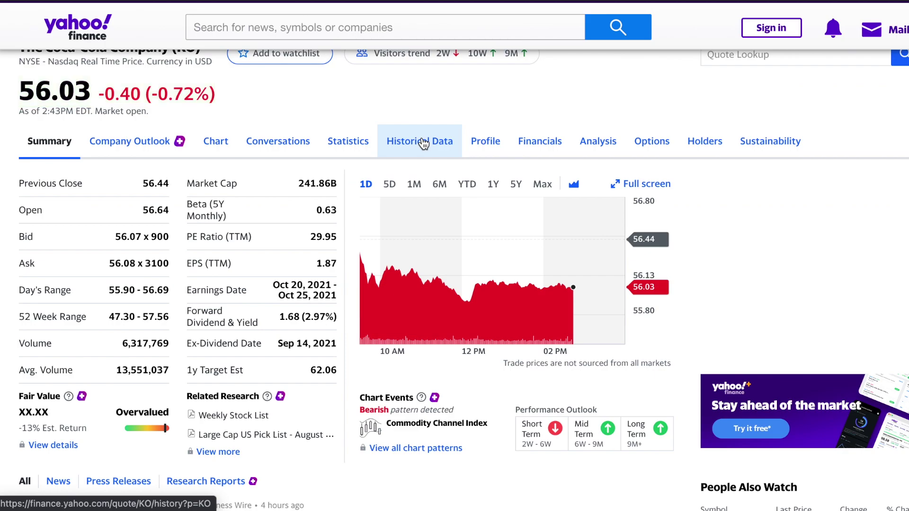
{"action": "left_click", "coordinate": [421, 142]}
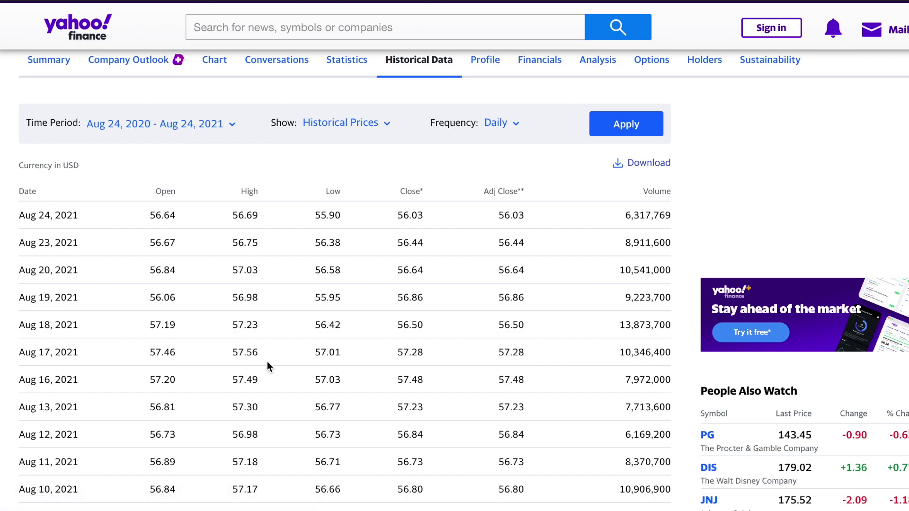
{"action": "scroll", "coordinate": [267, 362], "scroll_direction": "up", "scroll_amount": 3}
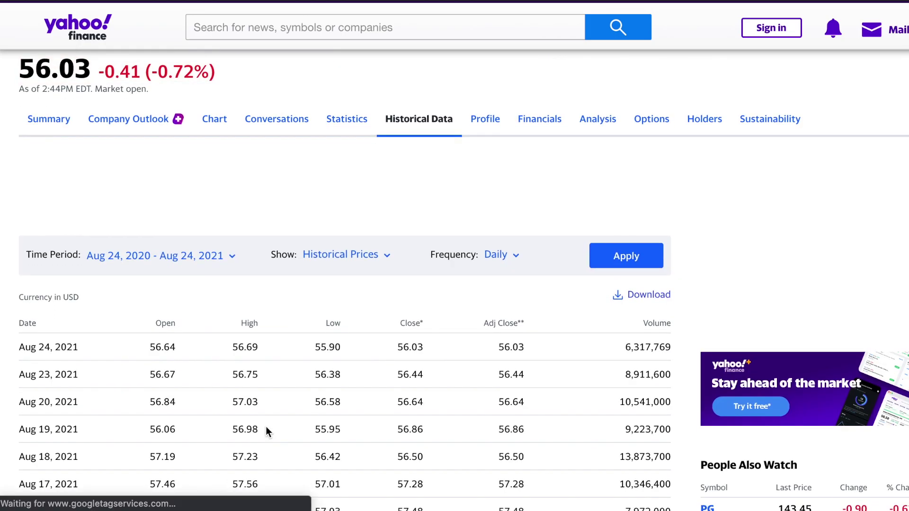
{"action": "left_click", "coordinate": [372, 261]}
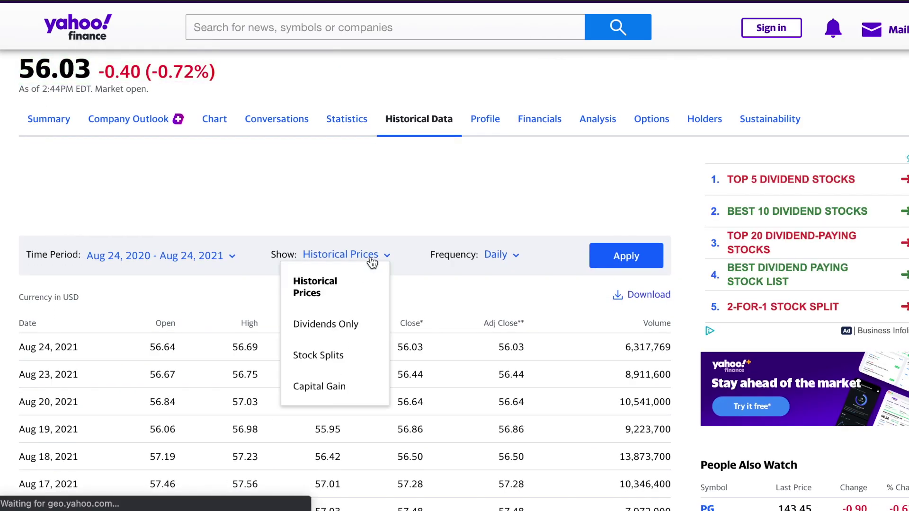
{"action": "left_click", "coordinate": [358, 326]}
{"action": "left_click", "coordinate": [626, 251]}
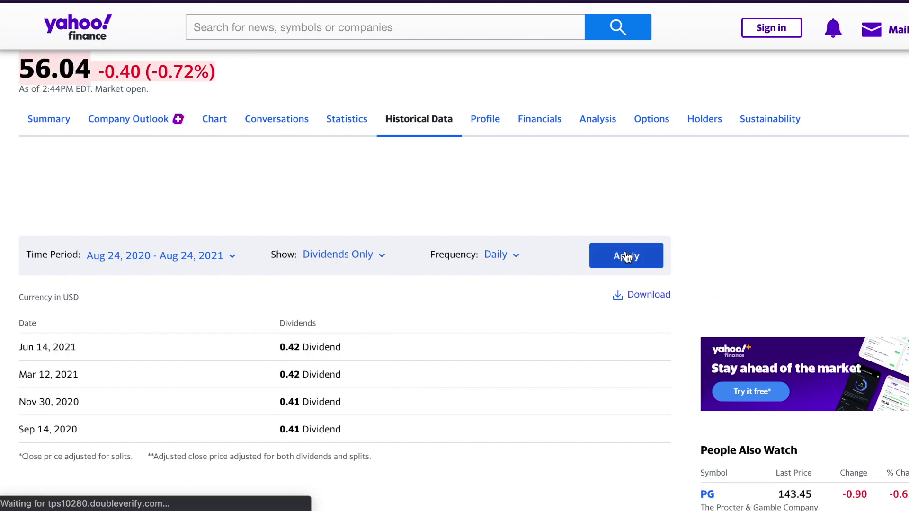
Step: Set the dividend history's time period to 5Y, apply it and view the dividend list
{"action": "scroll", "coordinate": [370, 294], "scroll_direction": "down", "scroll_amount": 1}
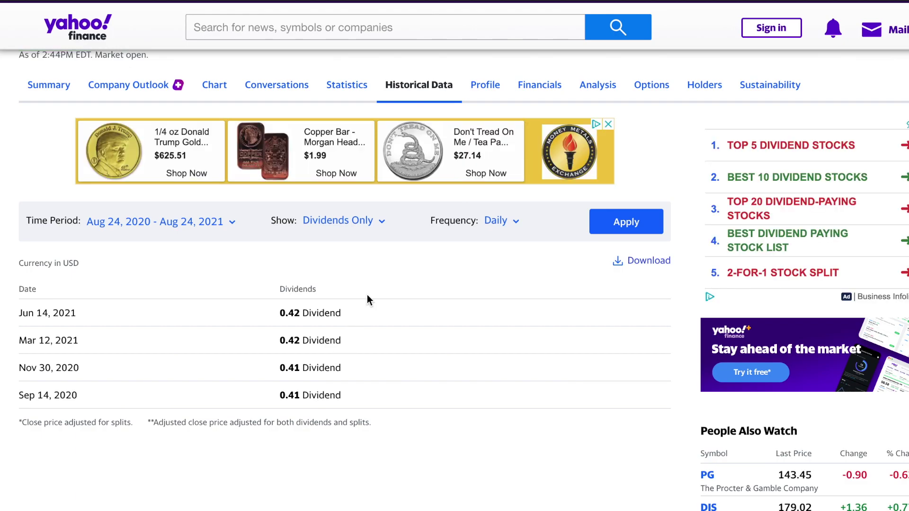
{"action": "left_click", "coordinate": [225, 221]}
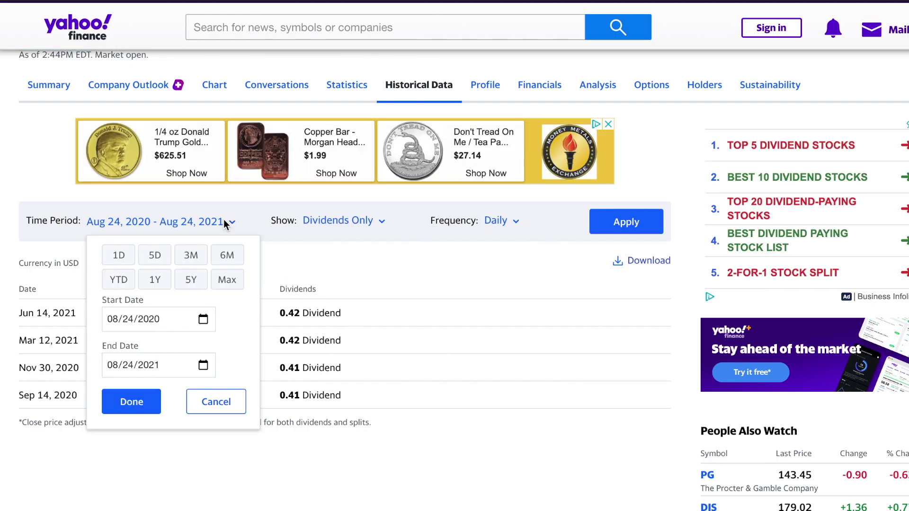
{"action": "left_click", "coordinate": [194, 281]}
{"action": "left_click", "coordinate": [617, 227]}
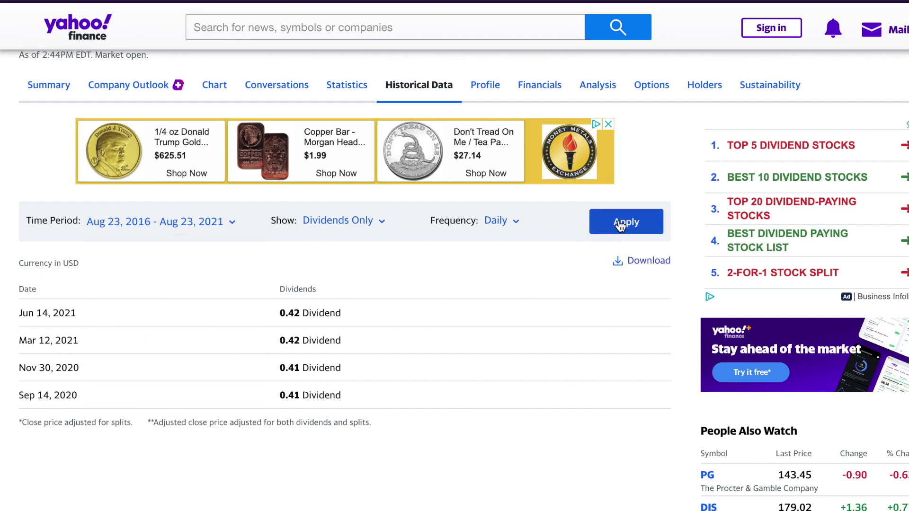
{"action": "scroll", "coordinate": [437, 367], "scroll_direction": "down", "scroll_amount": 4}
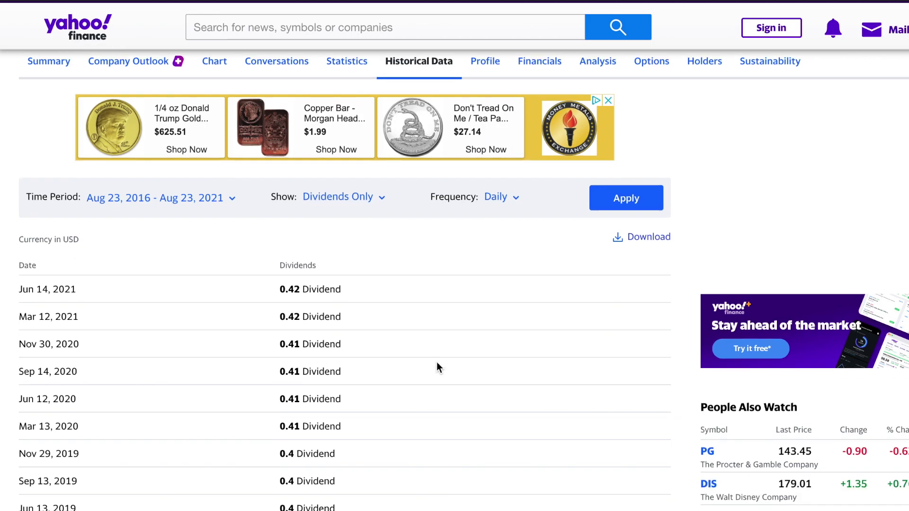
Step: Switch to the Dividend Discount Model sheet and enter the row labels Year, Dividend Payout and Yearly Dividends in E6:E8
{"action": "scroll", "coordinate": [436, 367], "scroll_direction": "down", "scroll_amount": 6}
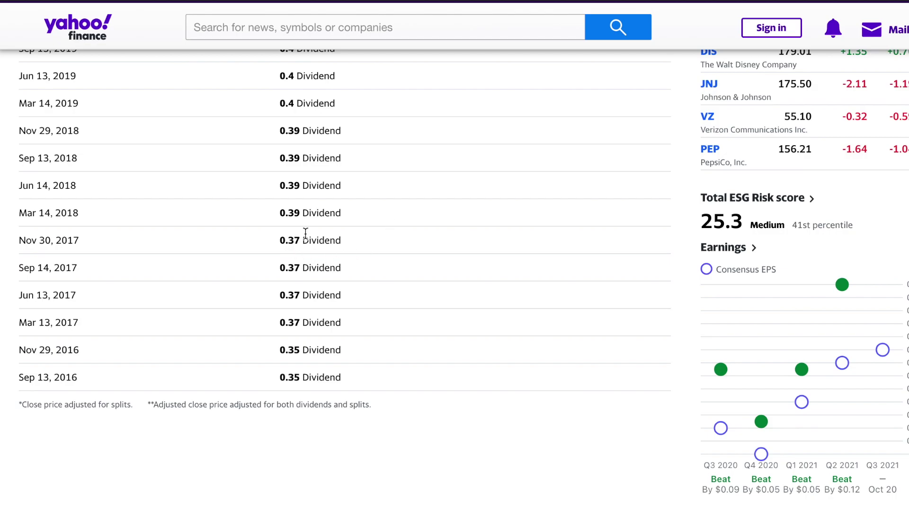
{"action": "key", "text": "ctrl+Tab"}
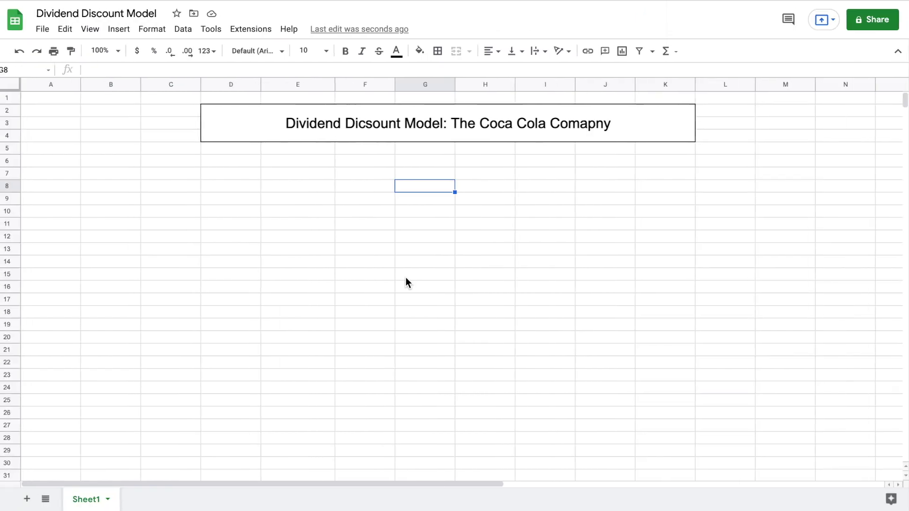
{"action": "left_click", "coordinate": [295, 161]}
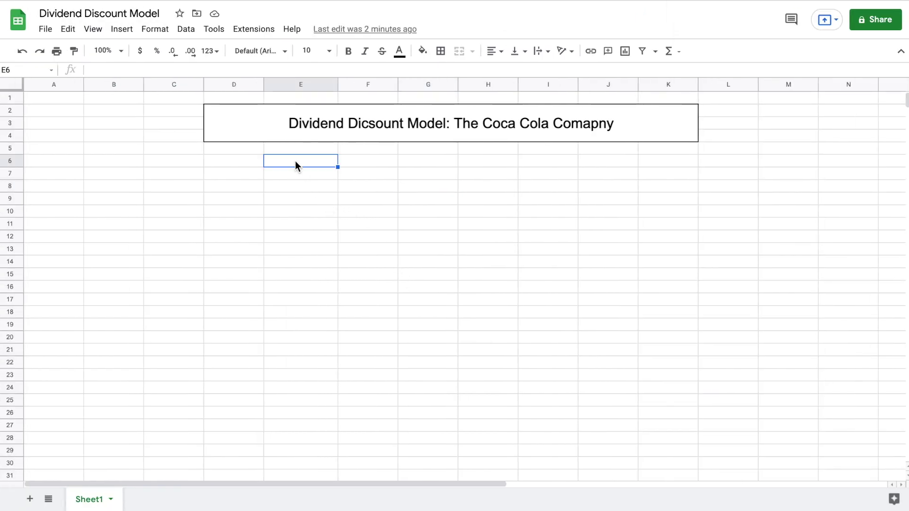
{"action": "type", "text": "Yer"}
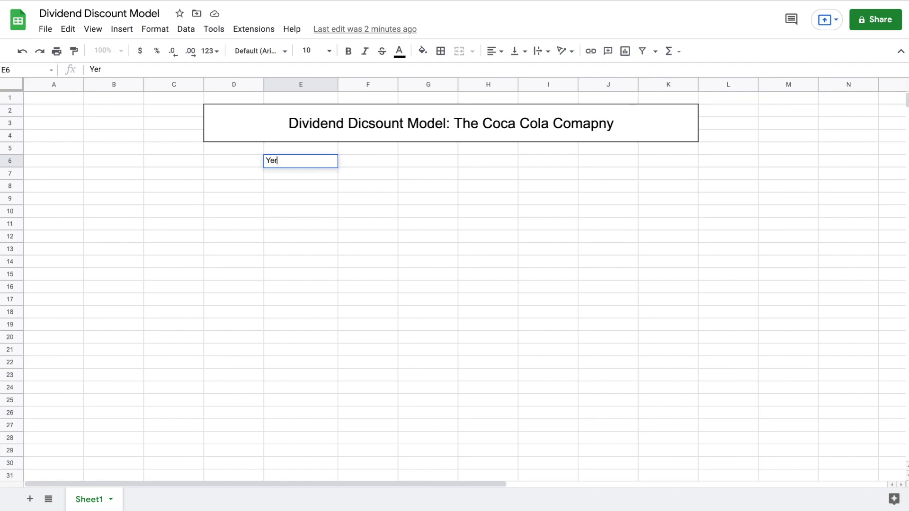
{"action": "type", "text": "ar"}
{"action": "key", "text": "Return"}
{"action": "type", "text": "Dividend Payout"}
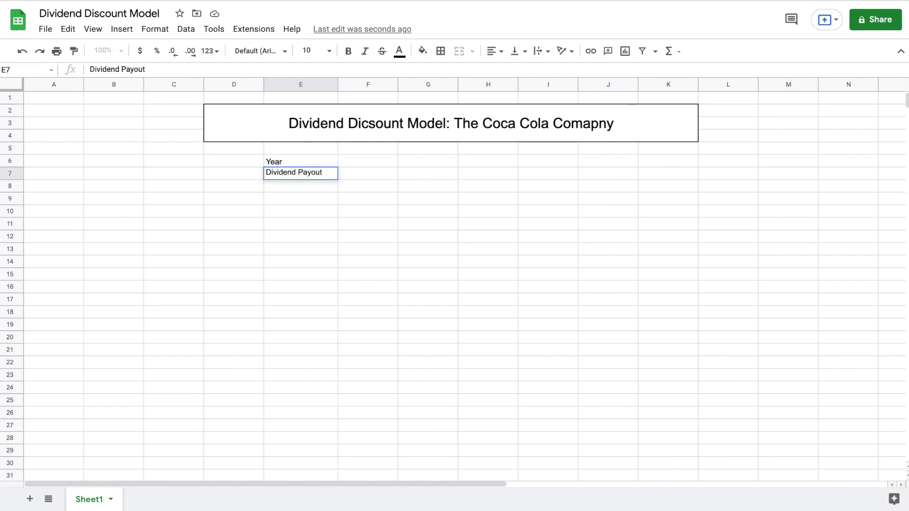
{"action": "key", "text": "Return"}
{"action": "type", "text": "Year"}
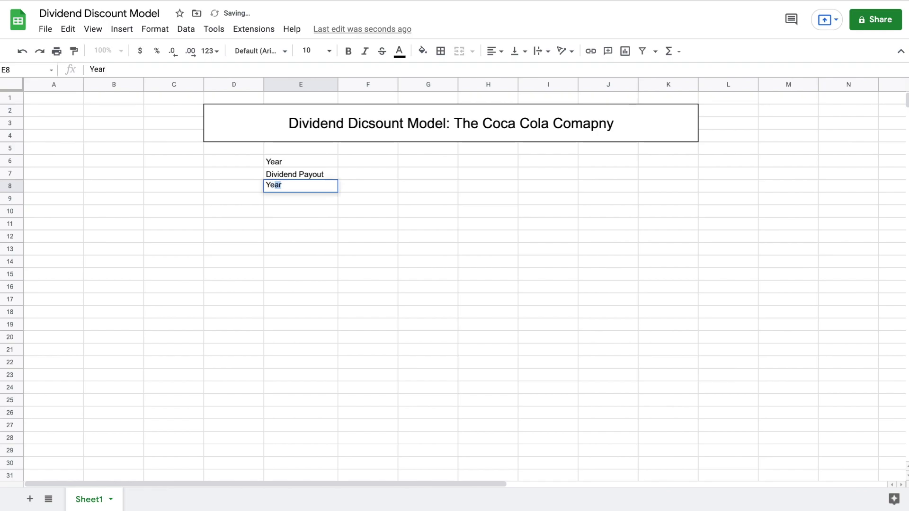
{"action": "type", "text": "ly Dividends"}
{"action": "key", "text": "Return"}
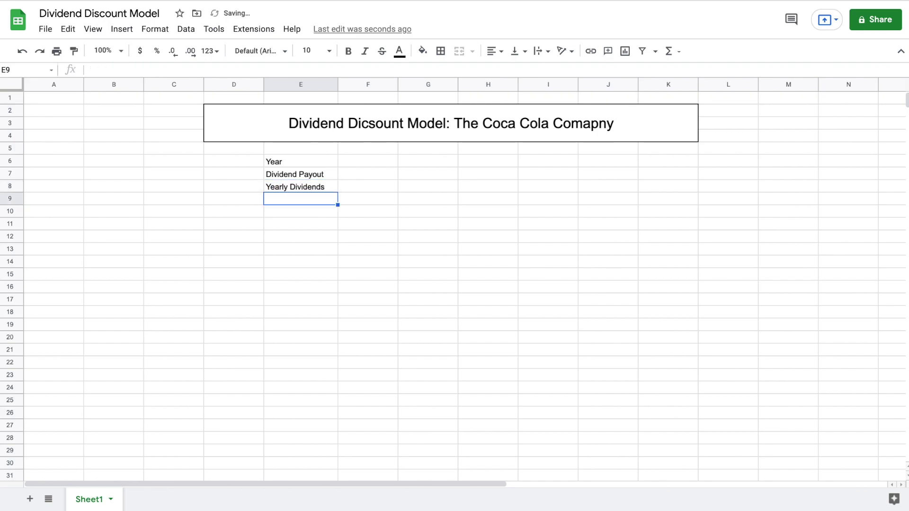
Step: Enter the year 2017 in F6 and its quarterly dividend payout from Yahoo Finance, .37, in F7
{"action": "left_click", "coordinate": [373, 162]}
{"action": "type", "text": "2017"}
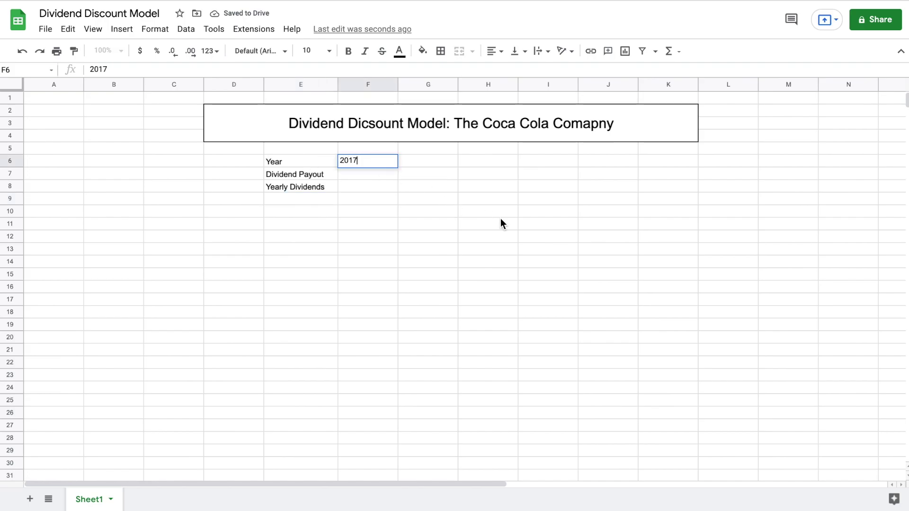
{"action": "key", "text": "ctrl+Right"}
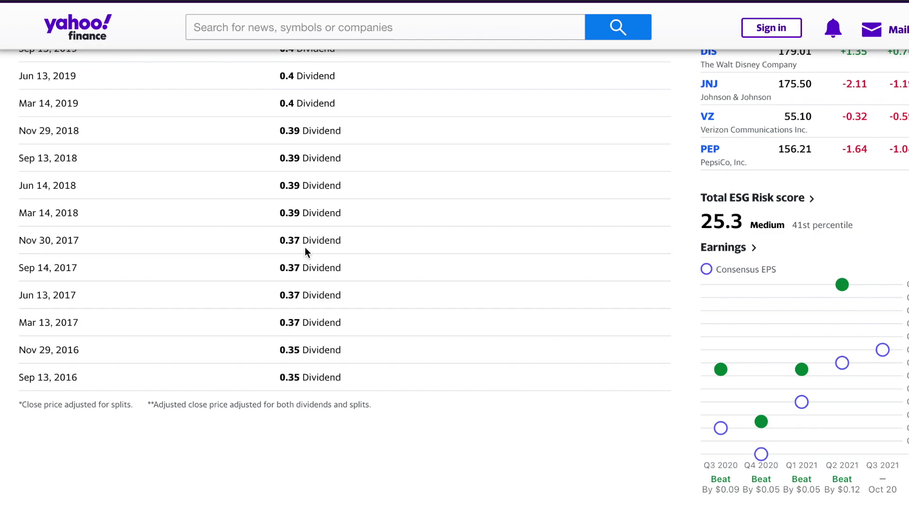
{"action": "key", "text": "ctrl+Left"}
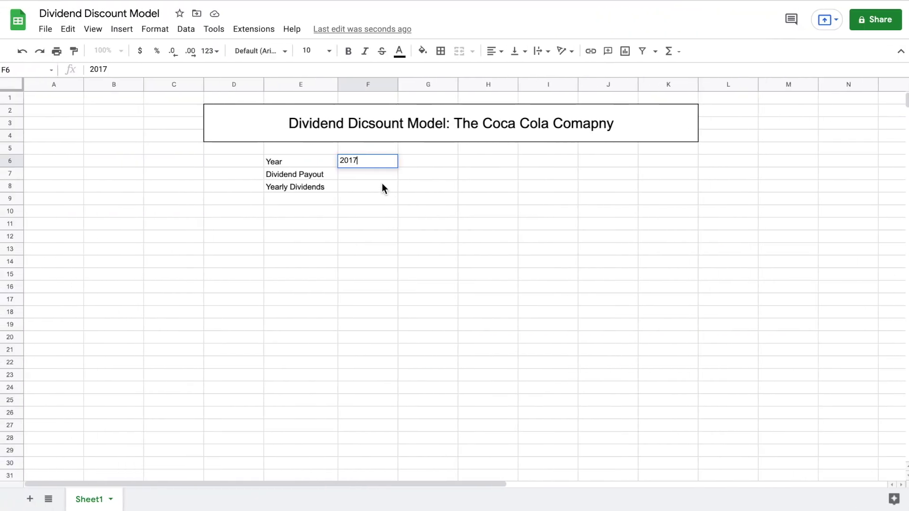
{"action": "key", "text": "Return"}
{"action": "type", "text": "."}
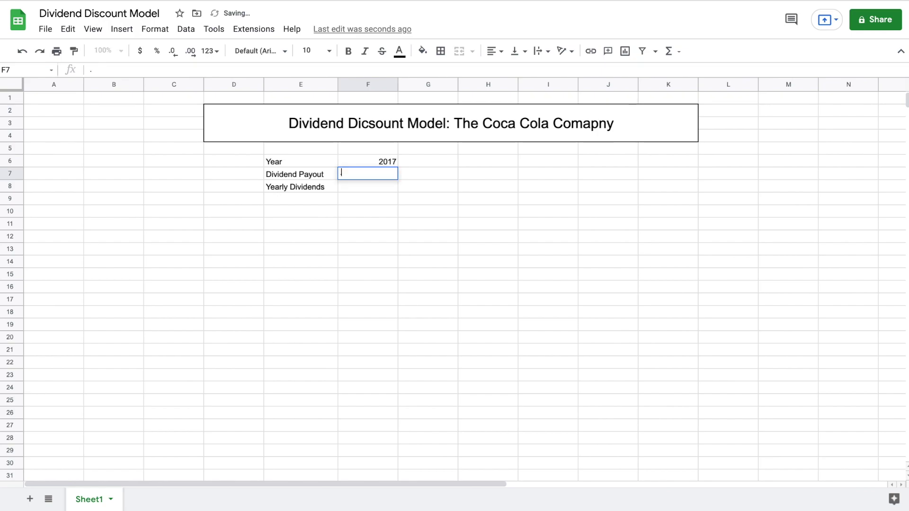
{"action": "type", "text": "37"}
{"action": "key", "text": "Return"}
Step: Calculate the 2017 yearly dividends in F8 with the formula =F7*4
{"action": "type", "text": "="}
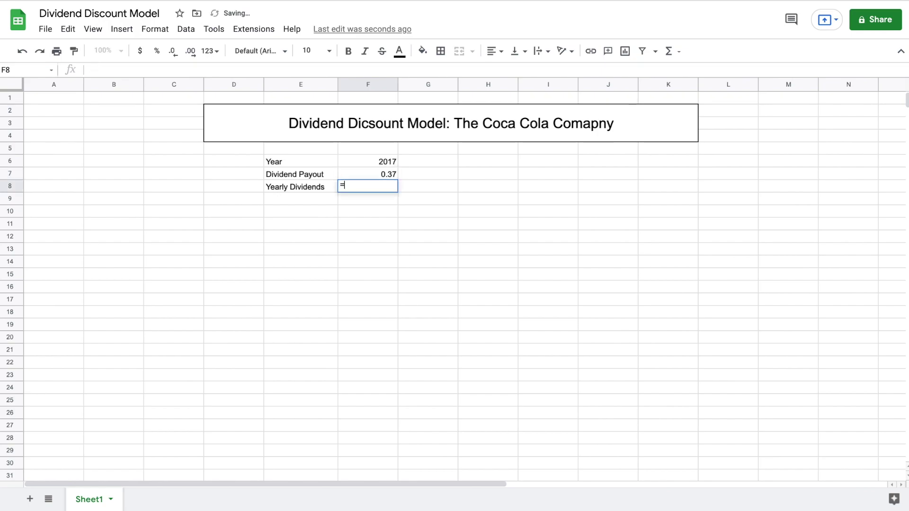
{"action": "left_click", "coordinate": [391, 174]}
{"action": "type", "text": "*"}
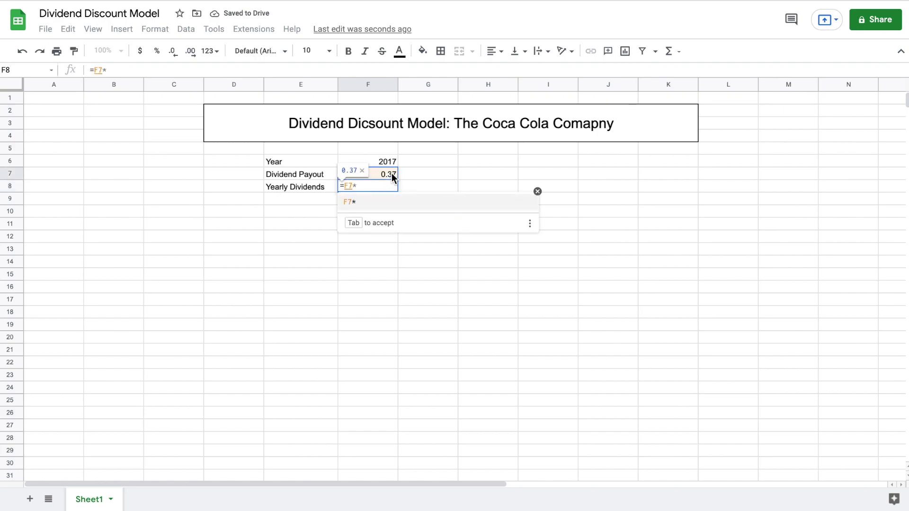
{"action": "type", "text": "4"}
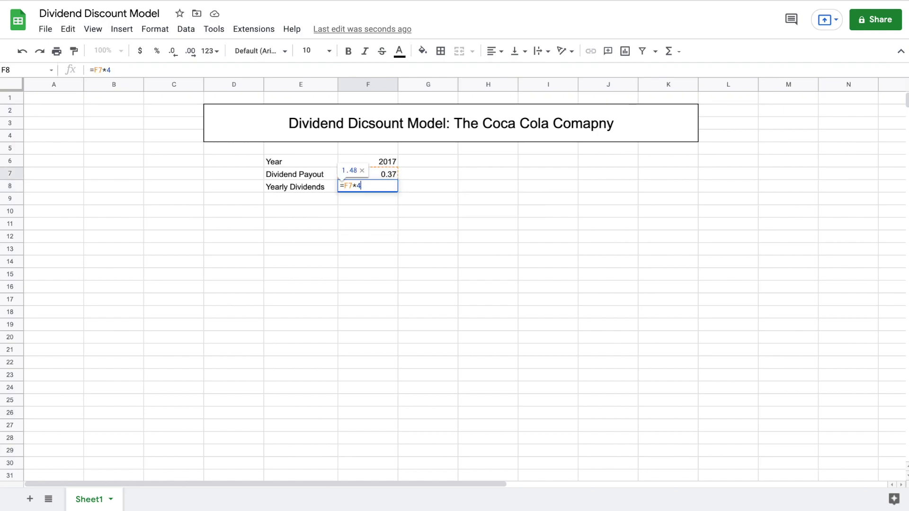
{"action": "key", "text": "Return"}
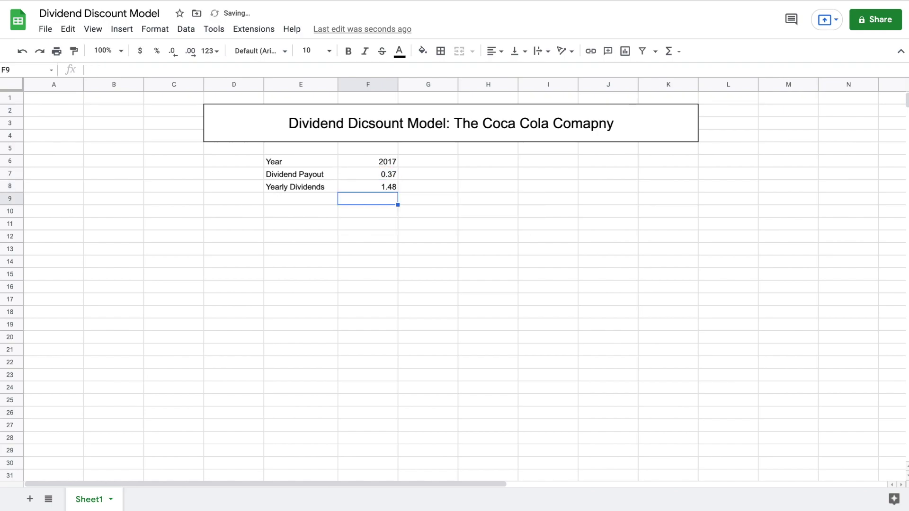
Step: Add 2018 in column G with the Yahoo Finance dividend payout .39, and fill the yearly dividends formula from F8 into G8
{"action": "left_click", "coordinate": [436, 161]}
{"action": "type", "text": "2018"}
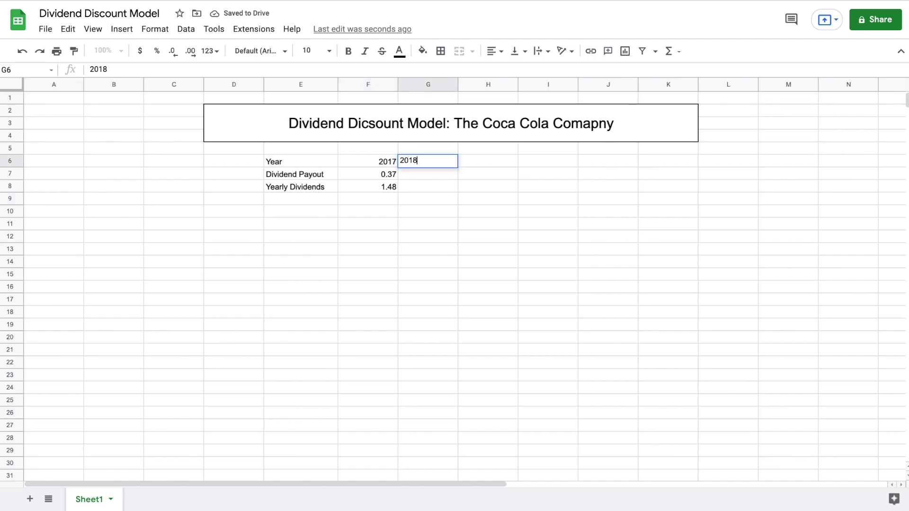
{"action": "key", "text": "Return"}
{"action": "key", "text": "ctrl+Right"}
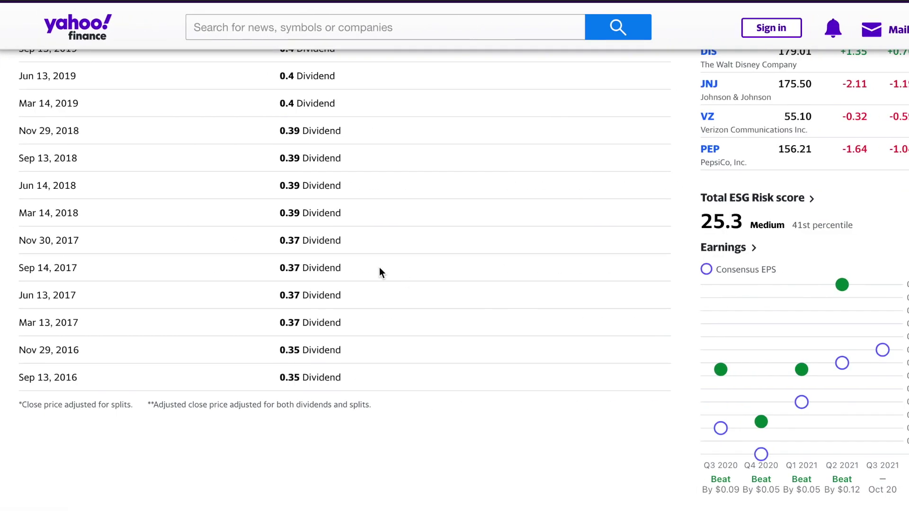
{"action": "scroll", "coordinate": [379, 272], "scroll_direction": "up", "scroll_amount": 1}
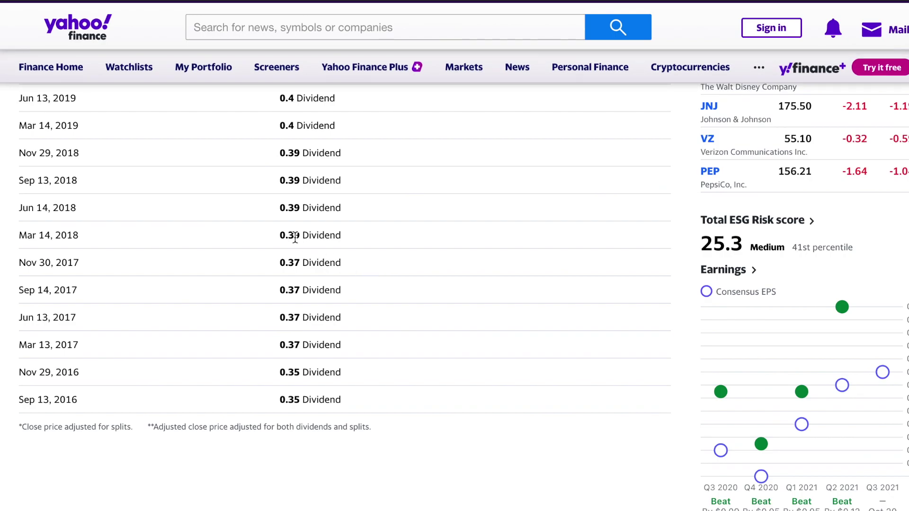
{"action": "key", "text": "ctrl+Left"}
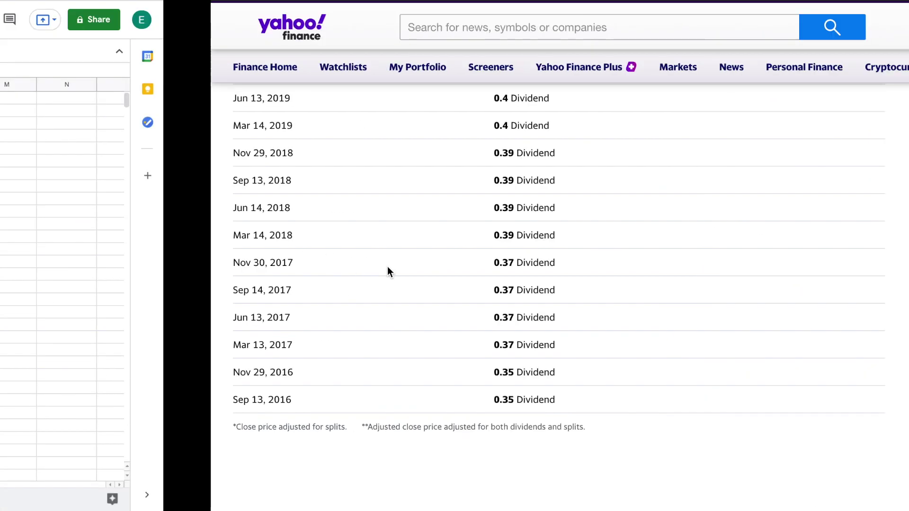
{"action": "type", "text": ".39"}
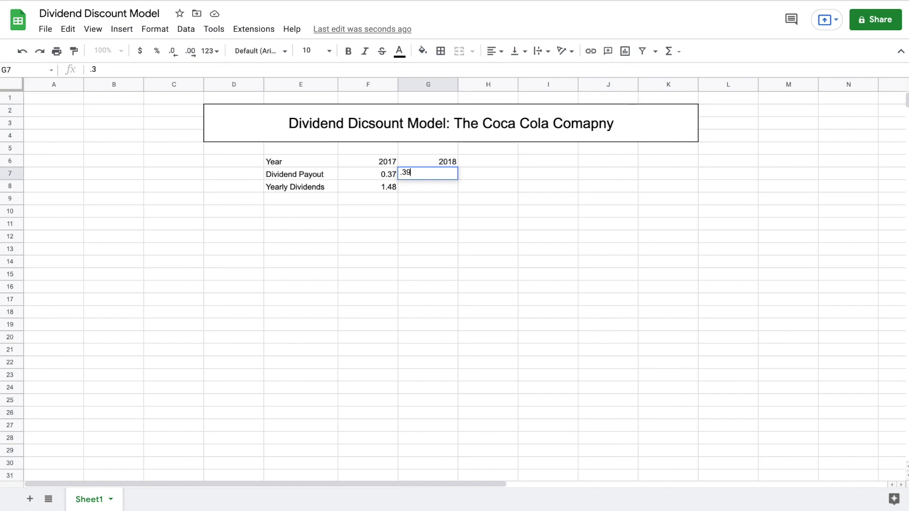
{"action": "key", "text": "Return"}
{"action": "left_click", "coordinate": [387, 186]}
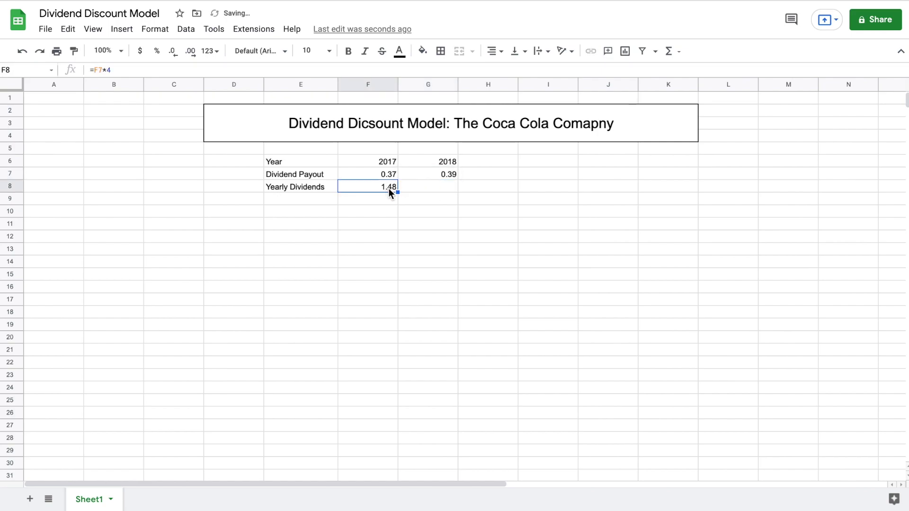
{"action": "left_click_drag", "start_coordinate": [397, 192], "coordinate": [426, 191]}
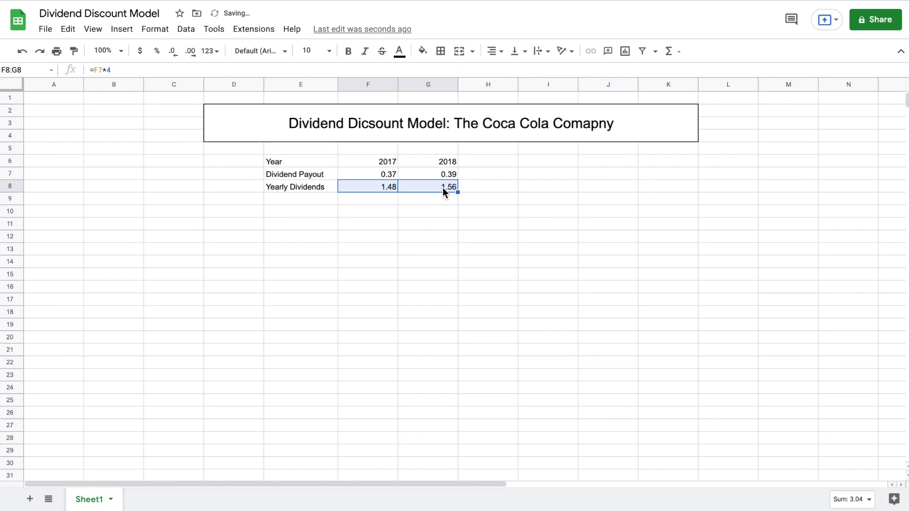
Step: Add 2019 in column H with the Yahoo Finance dividend payout .4, and fill the yearly dividends formula from G8 into H8
{"action": "left_click", "coordinate": [490, 158]}
{"action": "type", "text": "2019"}
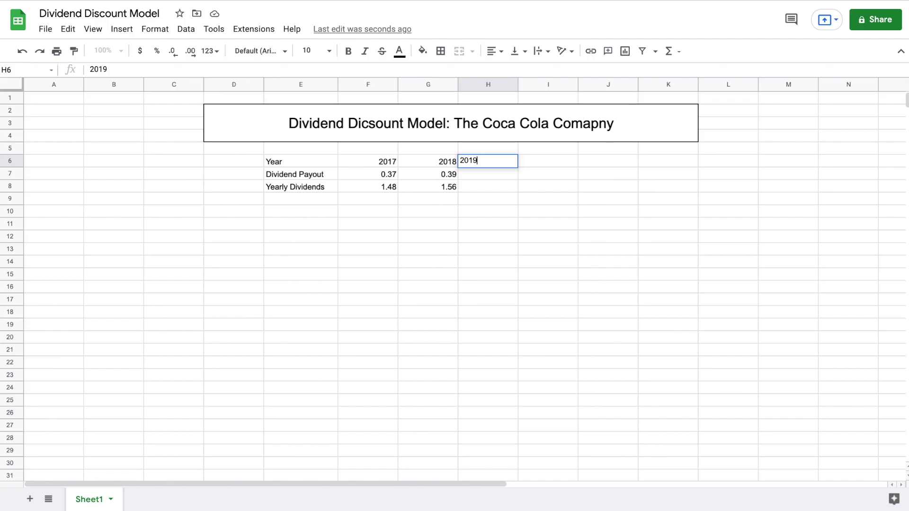
{"action": "key", "text": "Return"}
{"action": "key", "text": "ctrl+Right"}
{"action": "scroll", "coordinate": [400, 217], "scroll_direction": "up", "scroll_amount": 3}
{"action": "scroll", "coordinate": [400, 213], "scroll_direction": "up", "scroll_amount": 1}
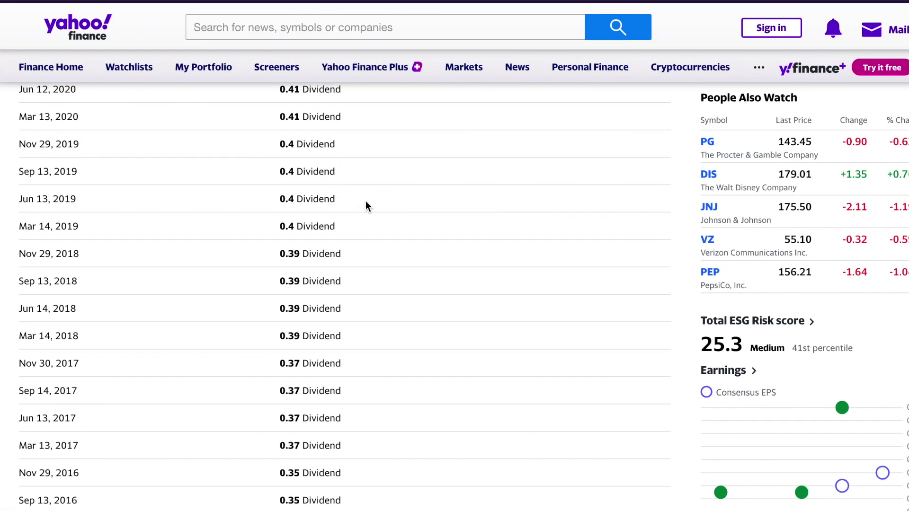
{"action": "key", "text": "ctrl+Left"}
{"action": "type", "text": ".4"}
{"action": "key", "text": "Return"}
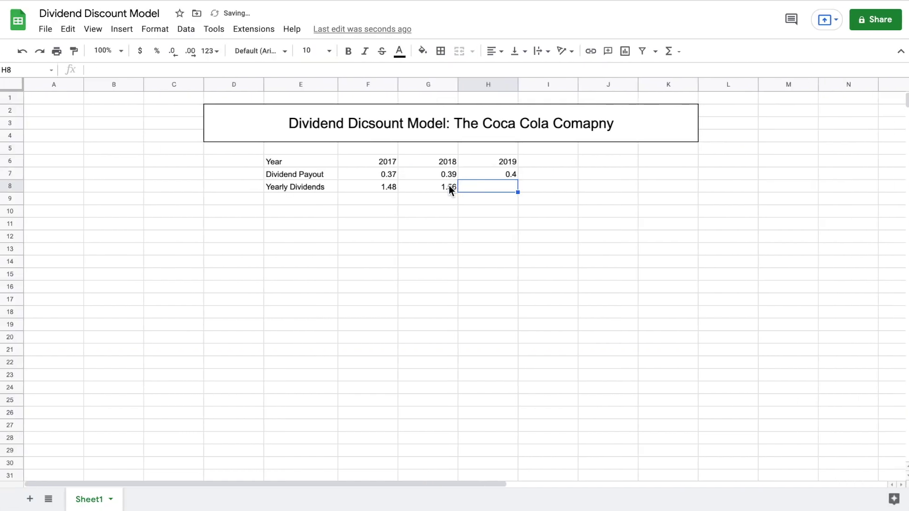
{"action": "left_click", "coordinate": [448, 186]}
{"action": "left_click_drag", "start_coordinate": [469, 191], "coordinate": [513, 190]}
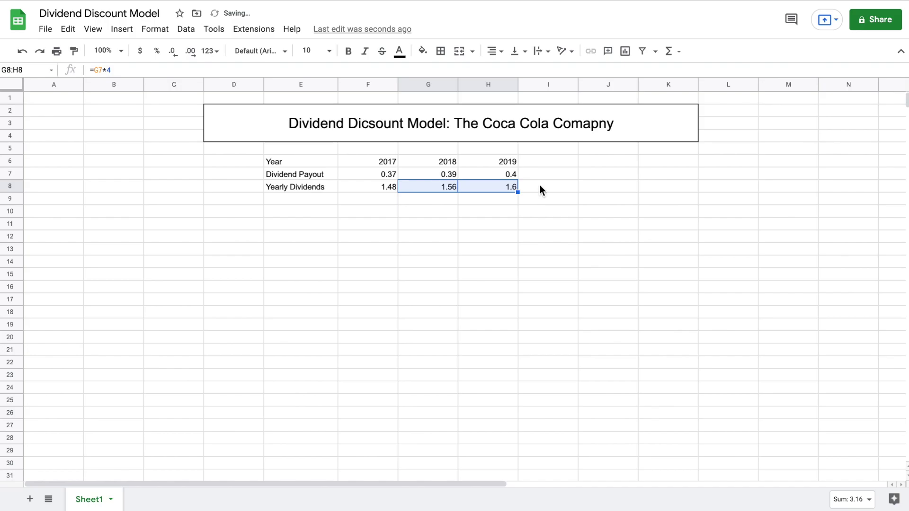
Step: Add 2020 in column I with the Yahoo Finance dividend payout .41, and fill the yearly dividends formula from H8 into I8
{"action": "left_click", "coordinate": [554, 161]}
{"action": "type", "text": "2020"}
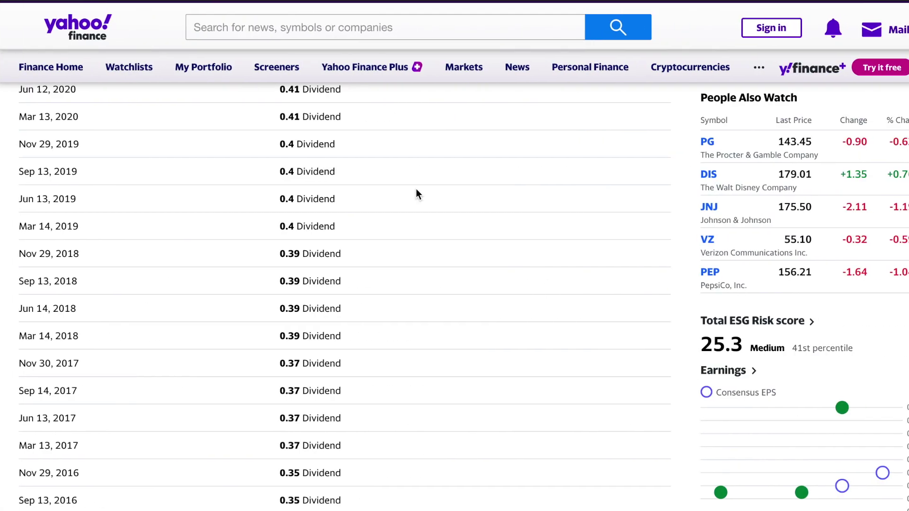
{"action": "scroll", "coordinate": [416, 192], "scroll_direction": "up", "scroll_amount": 2}
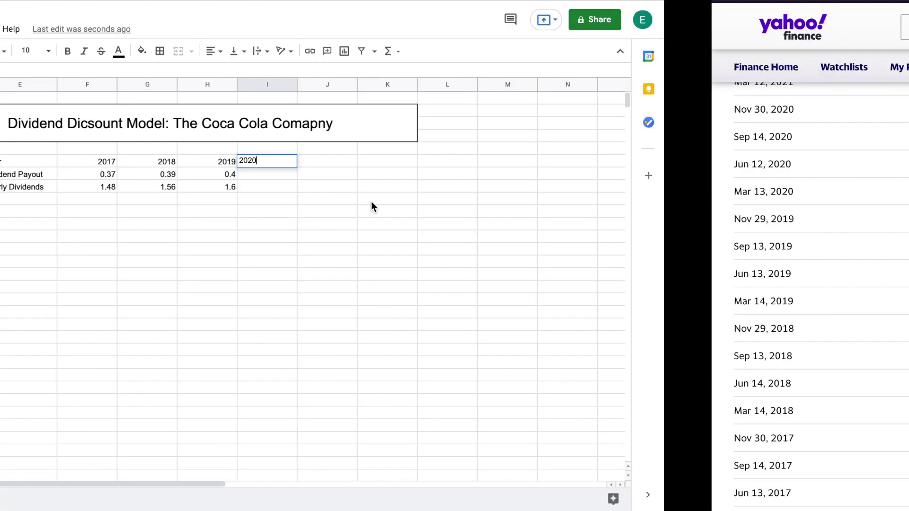
{"action": "left_click", "coordinate": [538, 175]}
{"action": "type", "text": ".41"}
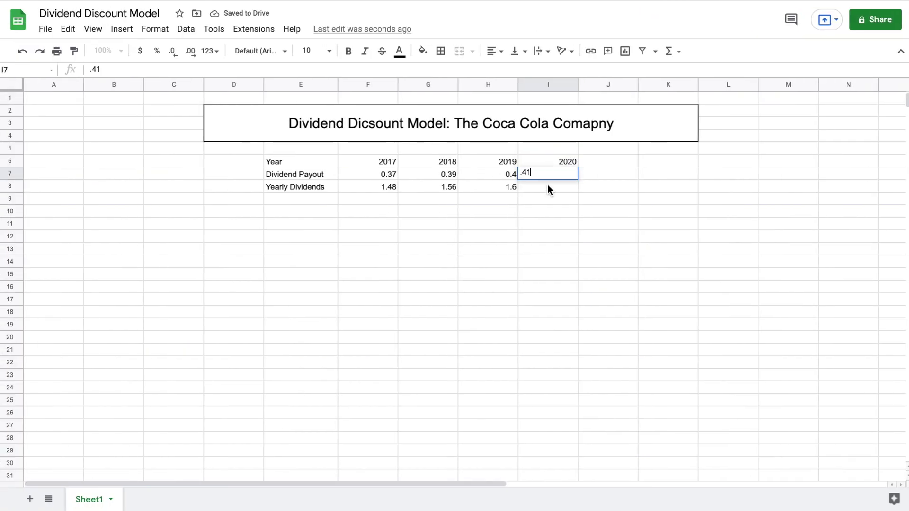
{"action": "left_click", "coordinate": [506, 183]}
{"action": "left_click_drag", "start_coordinate": [518, 191], "coordinate": [544, 187]}
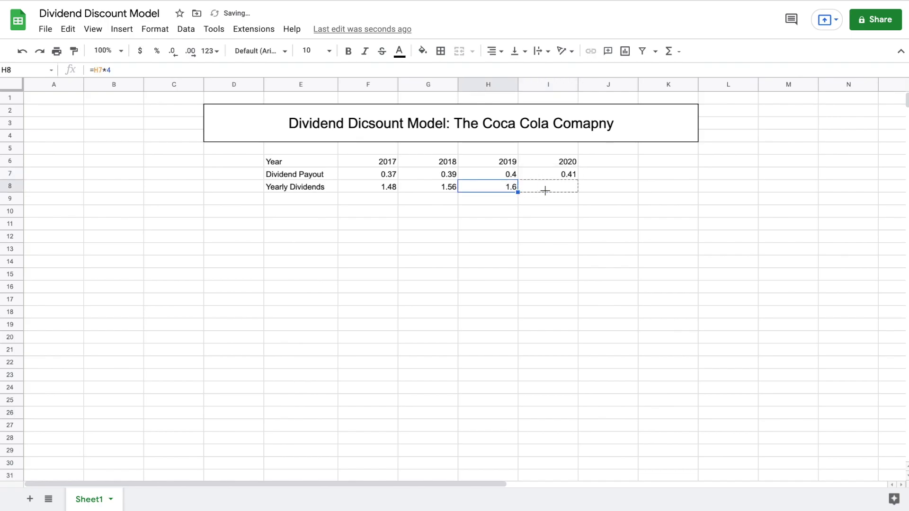
Step: Add 2021 in column J with the Yahoo Finance dividend payout .42, and fill the yearly dividends formula from I8 into J8
{"action": "left_click", "coordinate": [615, 160]}
{"action": "type", "text": "2021"}
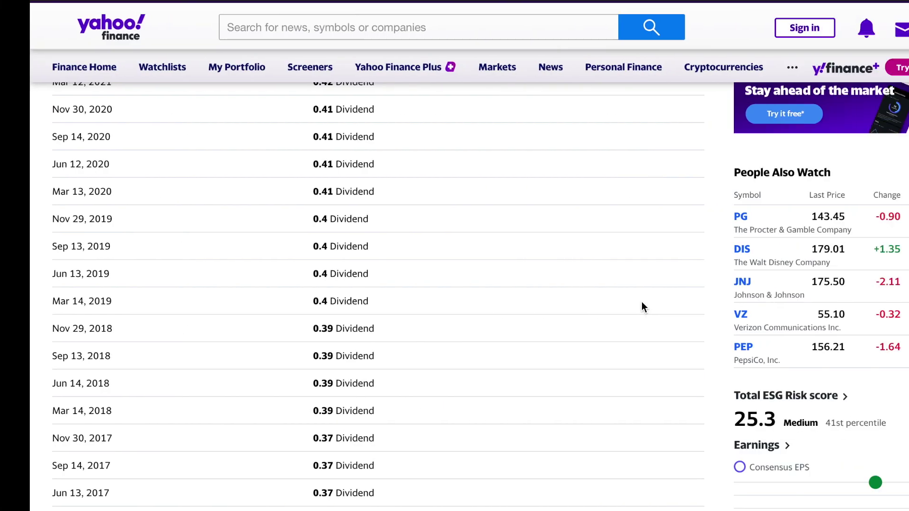
{"action": "scroll", "coordinate": [479, 217], "scroll_direction": "up", "scroll_amount": 3}
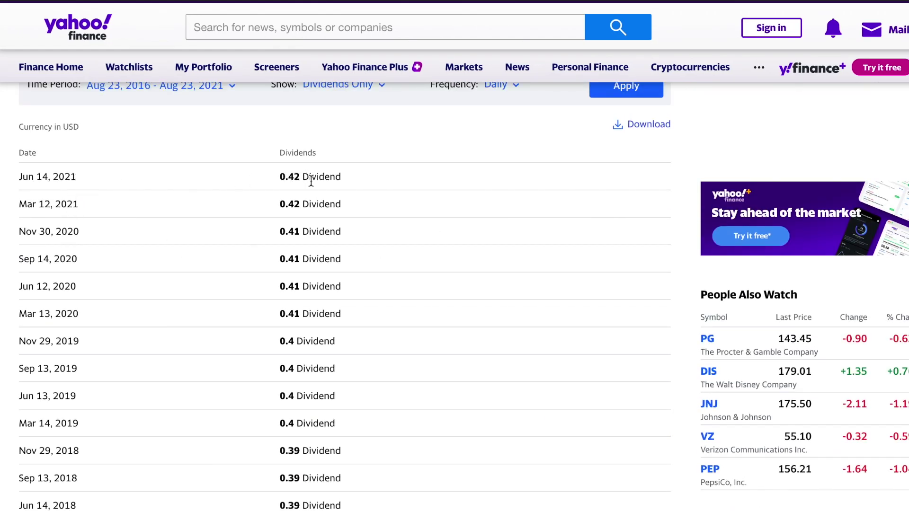
{"action": "key", "text": "ctrl+Left"}
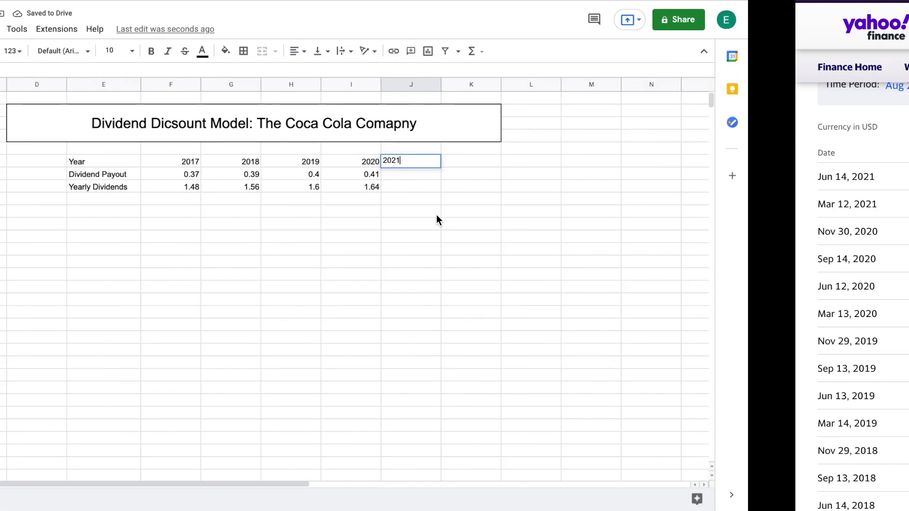
{"action": "left_click", "coordinate": [594, 175]}
{"action": "type", "text": ".42"}
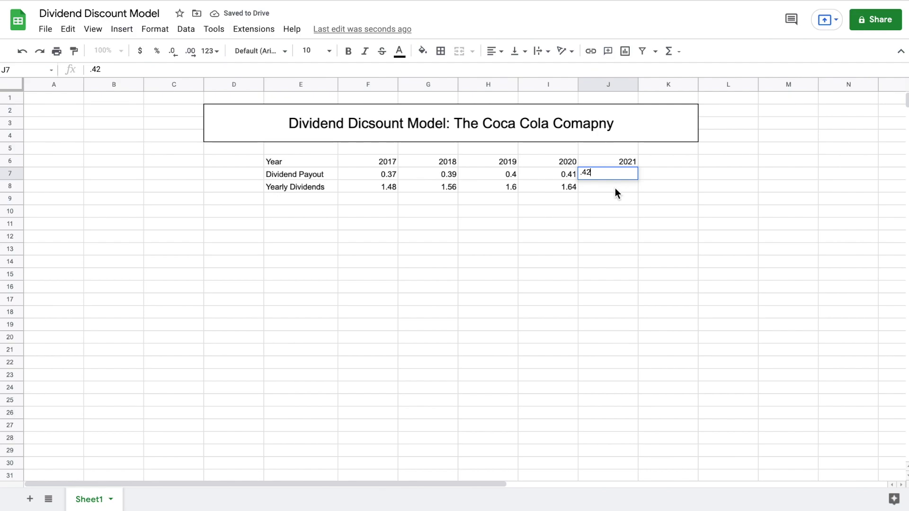
{"action": "key", "text": "Return"}
{"action": "left_click", "coordinate": [561, 190]}
{"action": "left_click_drag", "start_coordinate": [575, 192], "coordinate": [618, 192]}
{"action": "left_click", "coordinate": [556, 224]}
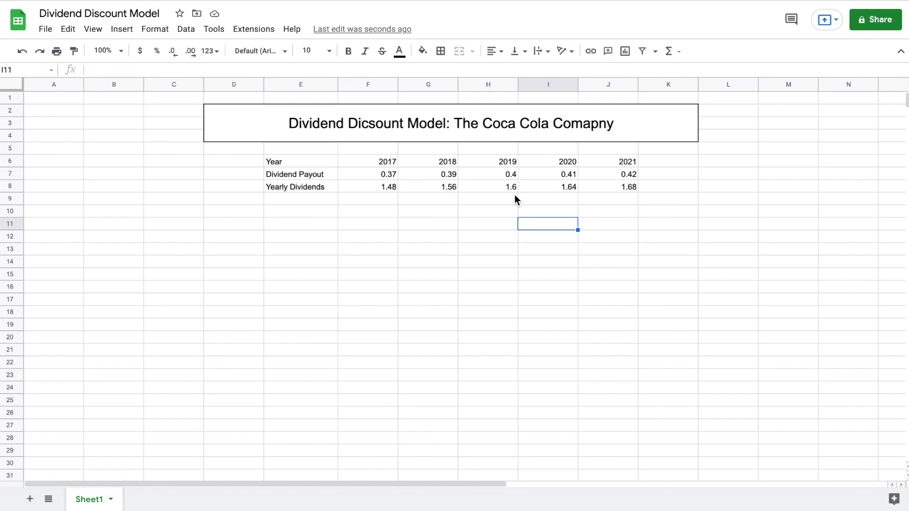
Step: Label cell E9, below Yearly Dividends, as Growth Rate
{"action": "left_click", "coordinate": [305, 201]}
{"action": "type", "text": "G"}
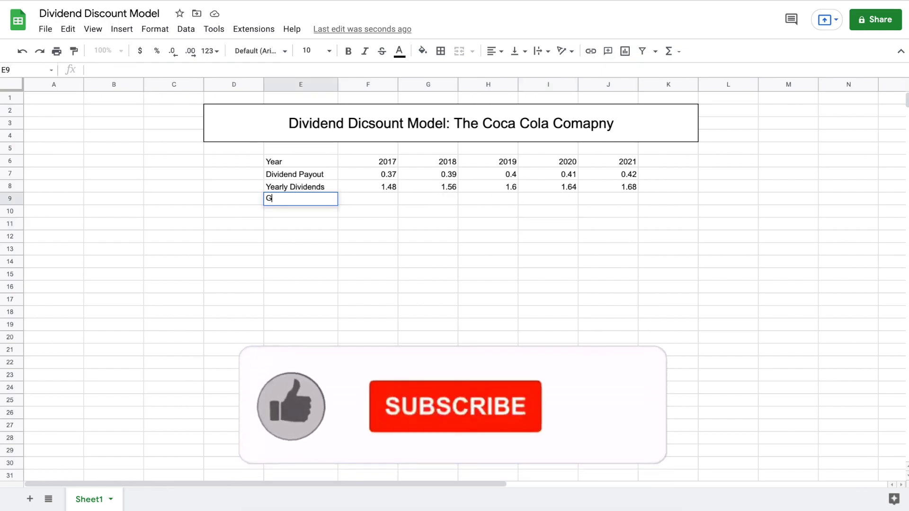
{"action": "type", "text": "rowth "}
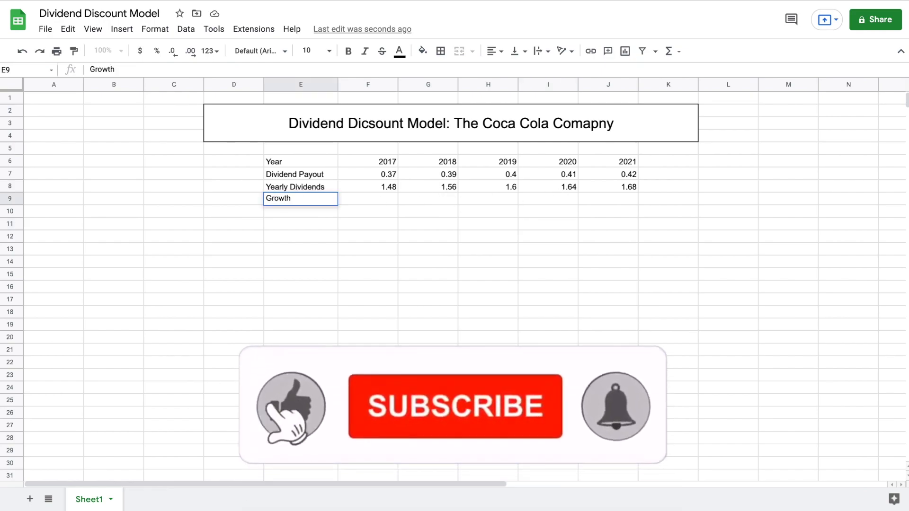
{"action": "type", "text": "Rate"}
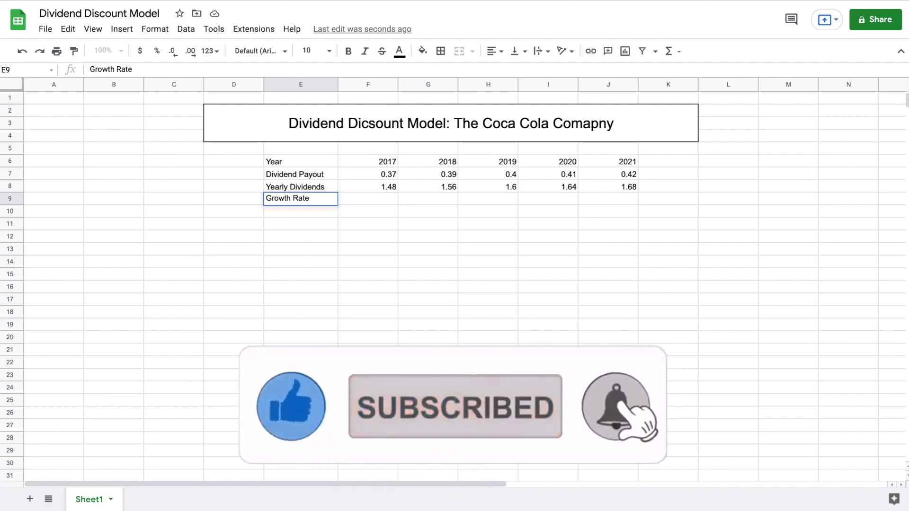
{"action": "key", "text": "Return"}
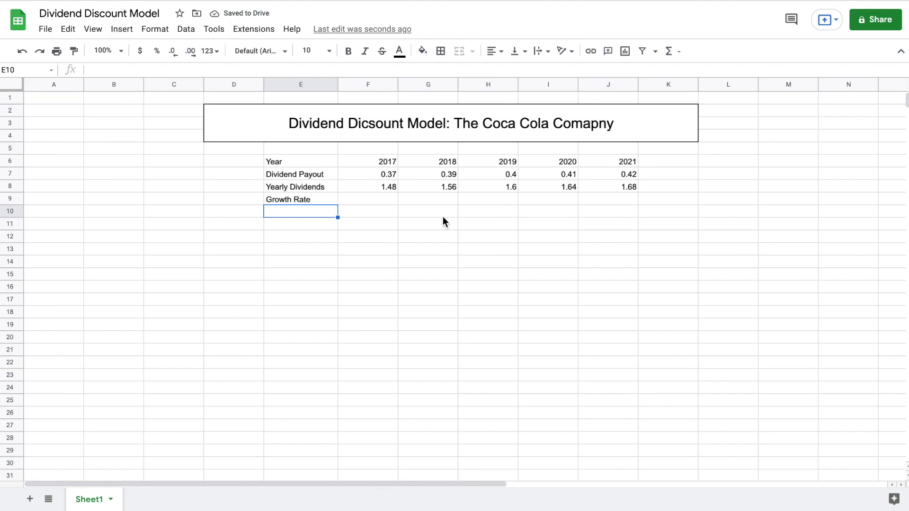
Step: Calculate the 2018 dividend growth rate in G9 with the formula =(G8-F8)/F8
{"action": "left_click", "coordinate": [429, 199]}
{"action": "type", "text": "="}
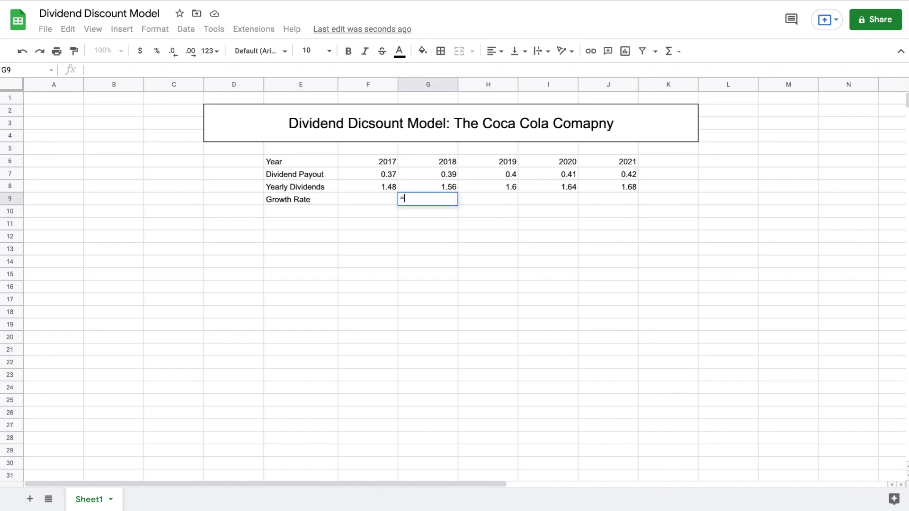
{"action": "type", "text": "("}
{"action": "left_click", "coordinate": [444, 188]}
{"action": "type", "text": "-"}
{"action": "left_click", "coordinate": [380, 188]}
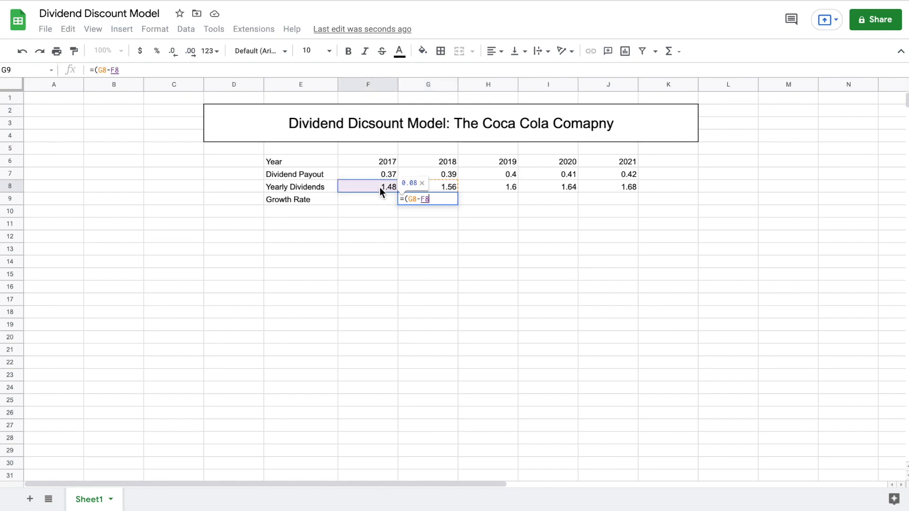
{"action": "type", "text": ")"}
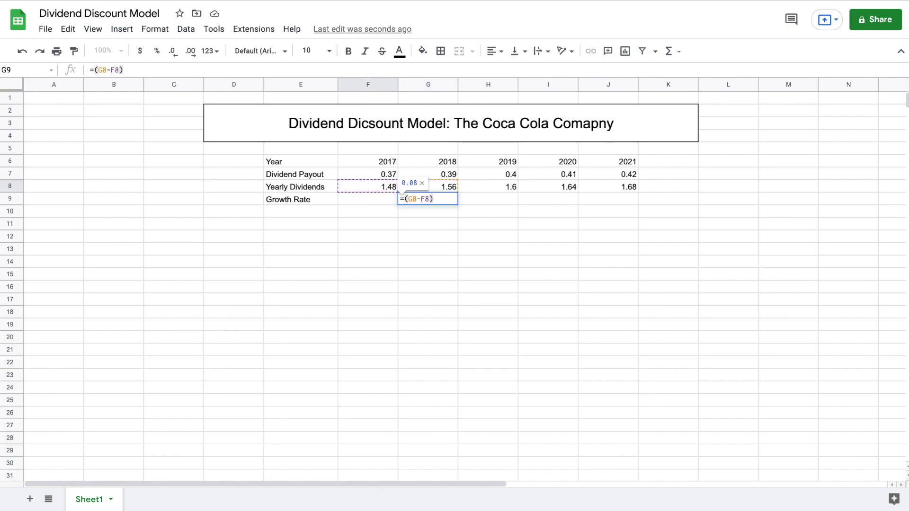
{"action": "type", "text": "/"}
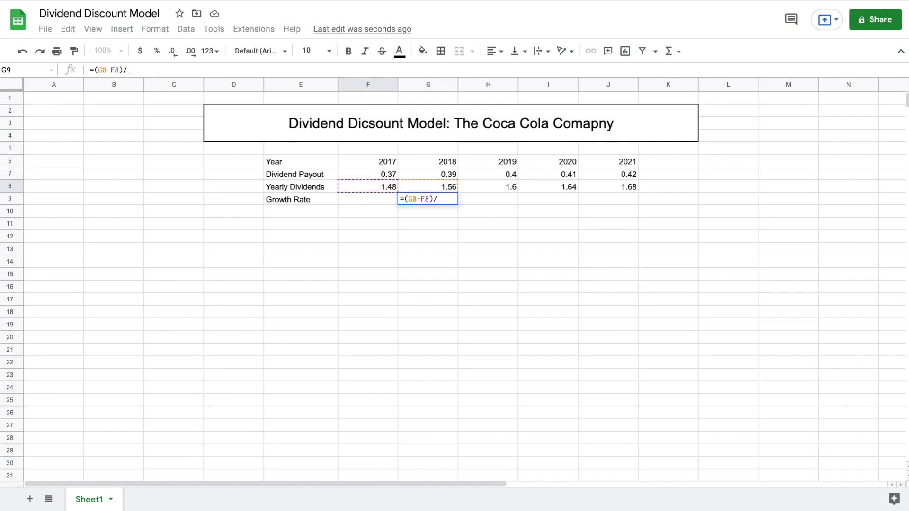
{"action": "left_click", "coordinate": [379, 187]}
{"action": "key", "text": "Return"}
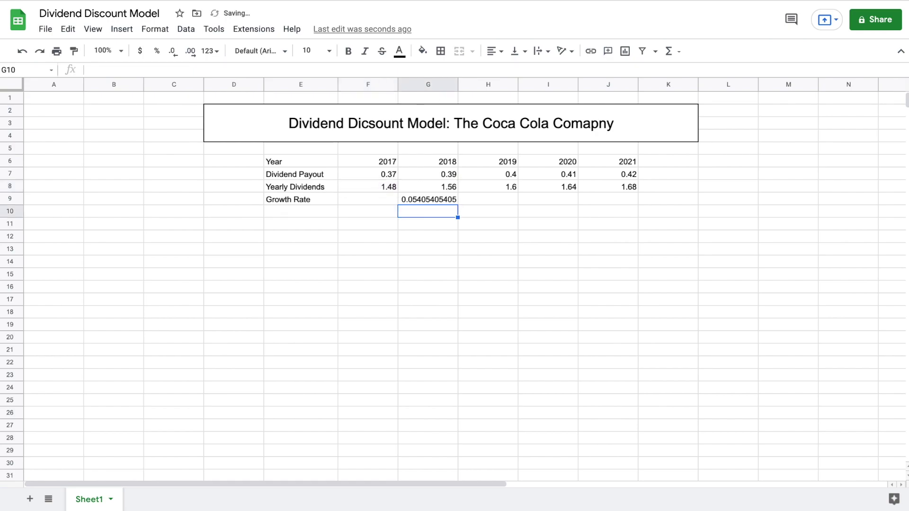
Step: Format the G9 growth rate as a percentage and fill its formula across to J9
{"action": "left_click", "coordinate": [448, 199]}
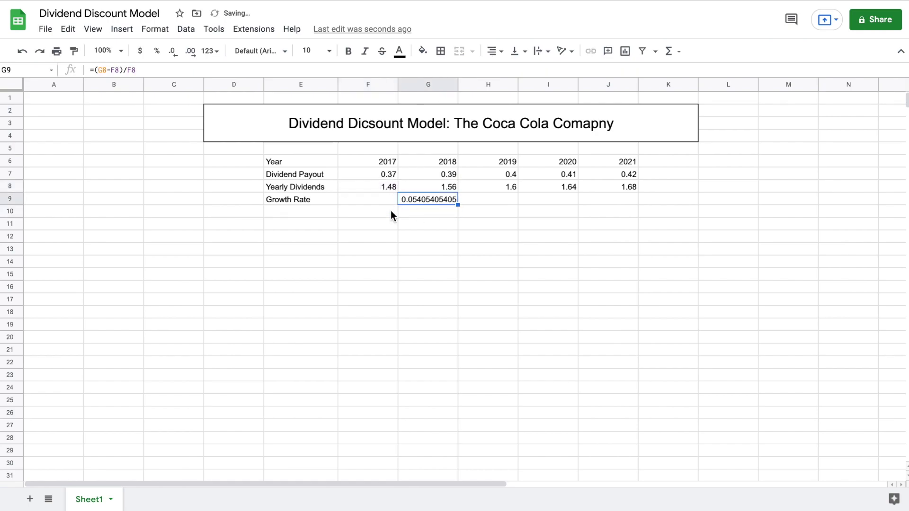
{"action": "left_click", "coordinate": [157, 51]}
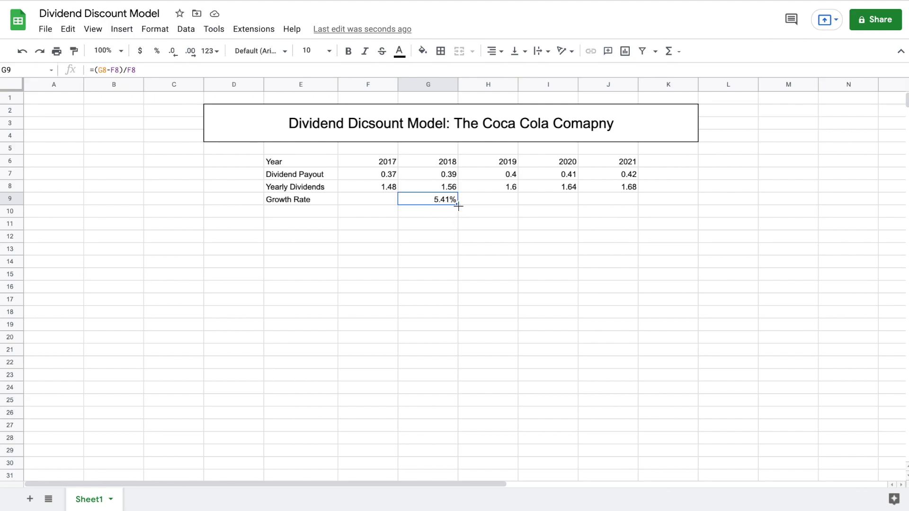
{"action": "left_click_drag", "start_coordinate": [458, 205], "coordinate": [599, 201]}
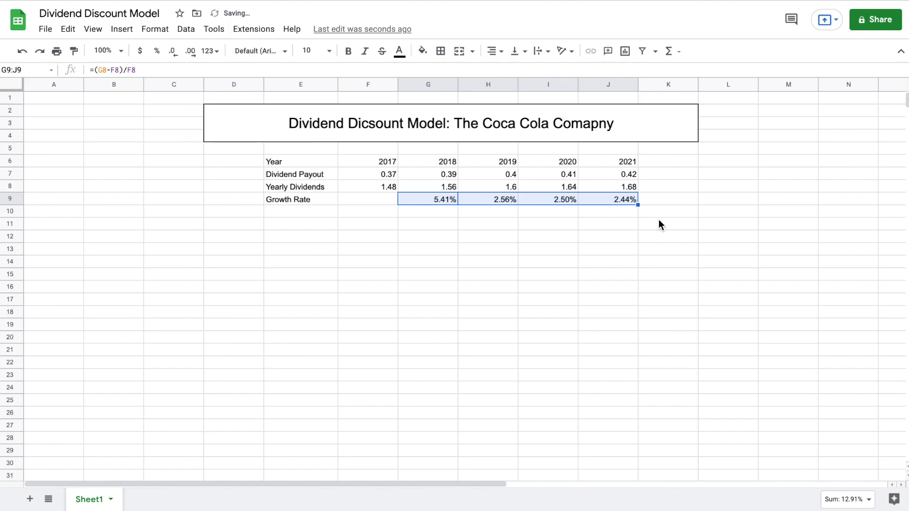
{"action": "left_click", "coordinate": [658, 221]}
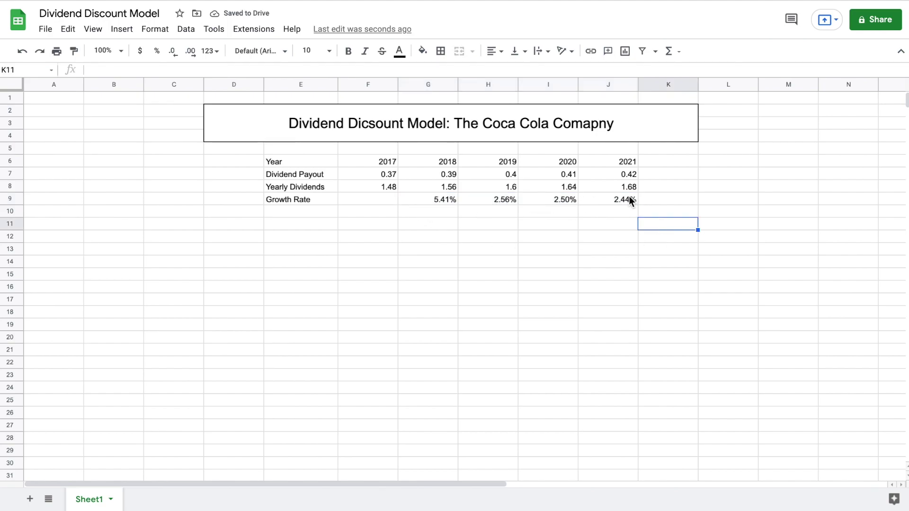
Step: Add an outer border around the row labels E6:E9 and another around the year headers F6:J6
{"action": "left_click_drag", "start_coordinate": [308, 160], "coordinate": [305, 199]}
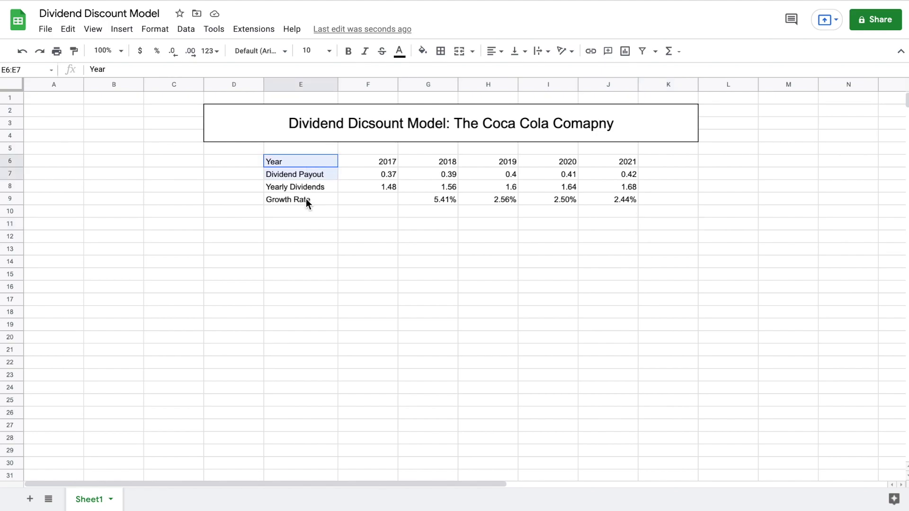
{"action": "left_click", "coordinate": [440, 50]}
{"action": "left_click", "coordinate": [507, 74]}
{"action": "left_click", "coordinate": [434, 208]}
{"action": "left_click_drag", "start_coordinate": [377, 163], "coordinate": [606, 156]}
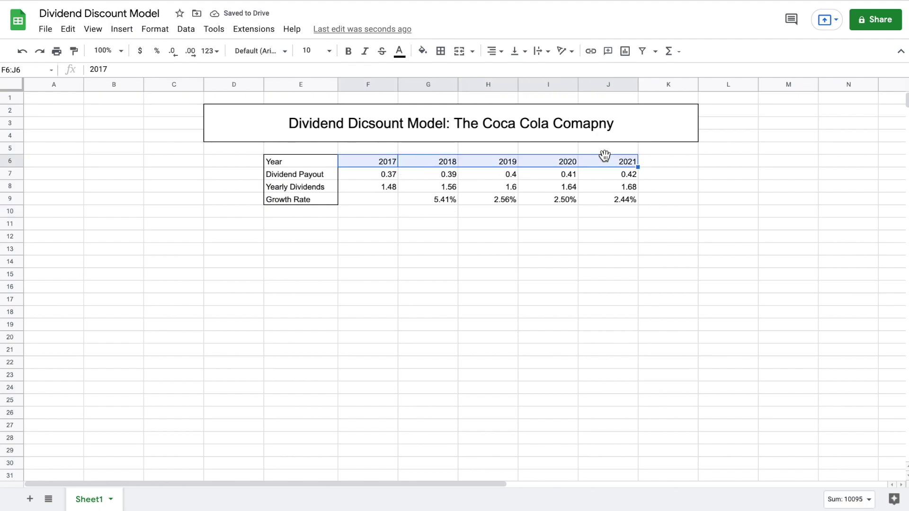
{"action": "left_click", "coordinate": [441, 51]}
{"action": "left_click", "coordinate": [507, 73]}
{"action": "left_click", "coordinate": [410, 235]}
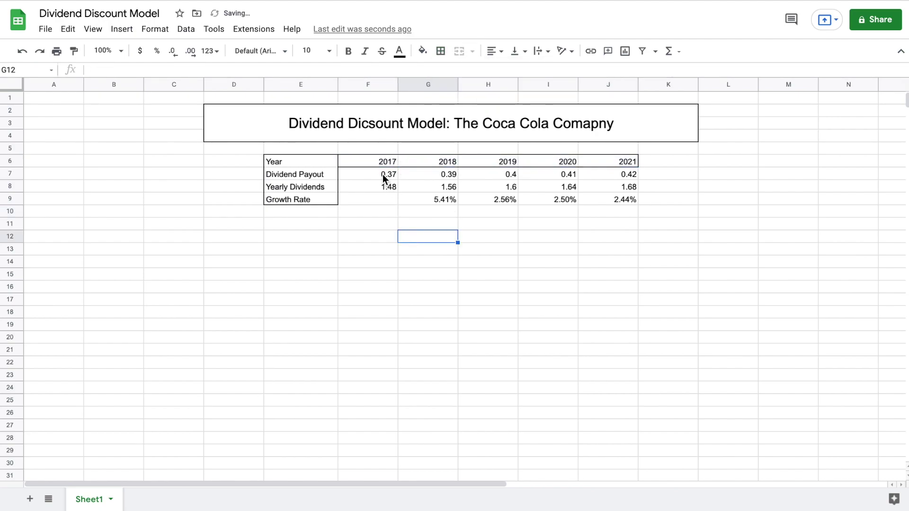
Step: Add an outer border around the dividend and growth figures in F7:J9
{"action": "left_click_drag", "start_coordinate": [381, 172], "coordinate": [626, 197]}
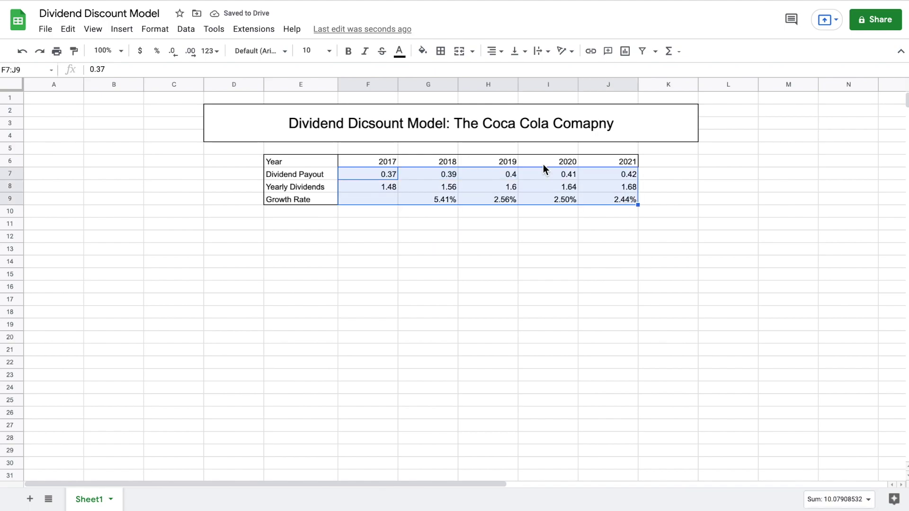
{"action": "left_click", "coordinate": [440, 50]}
{"action": "left_click", "coordinate": [507, 73]}
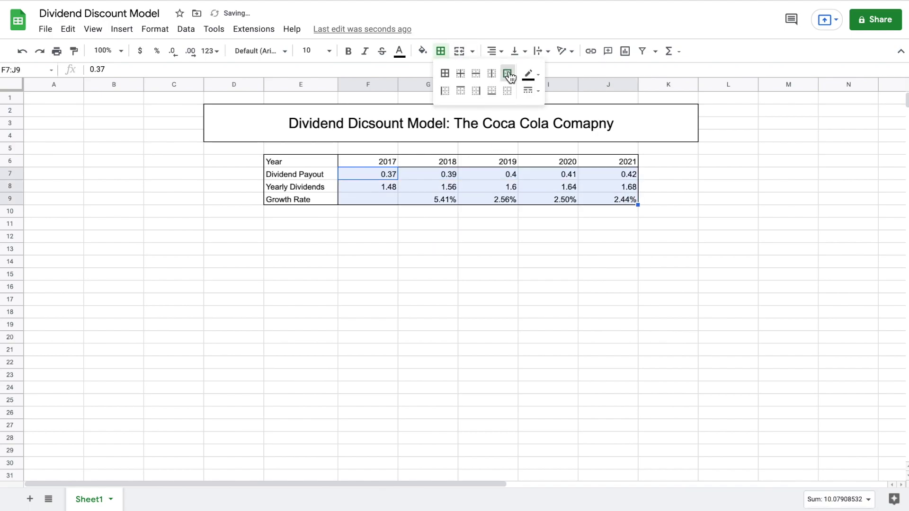
{"action": "left_click", "coordinate": [634, 237]}
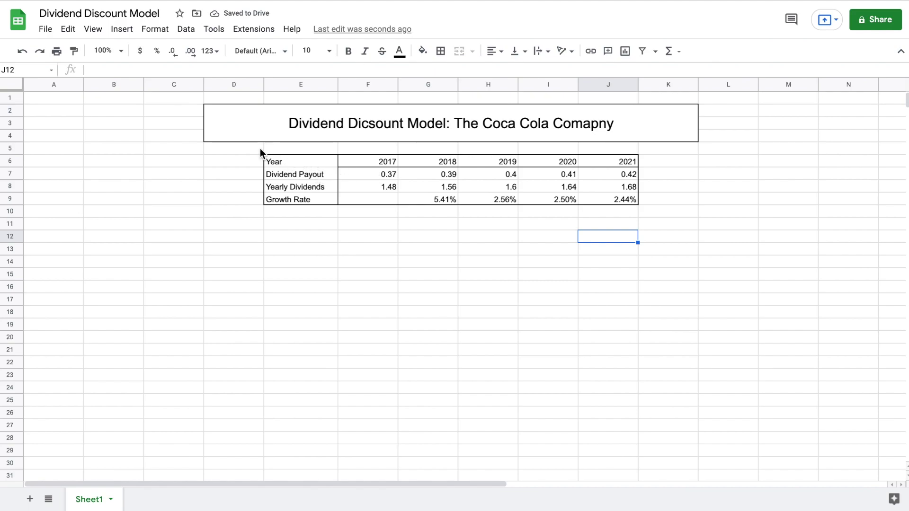
Step: Centre the contents of the range D5:K20 horizontally
{"action": "left_click_drag", "start_coordinate": [255, 150], "coordinate": [654, 334]}
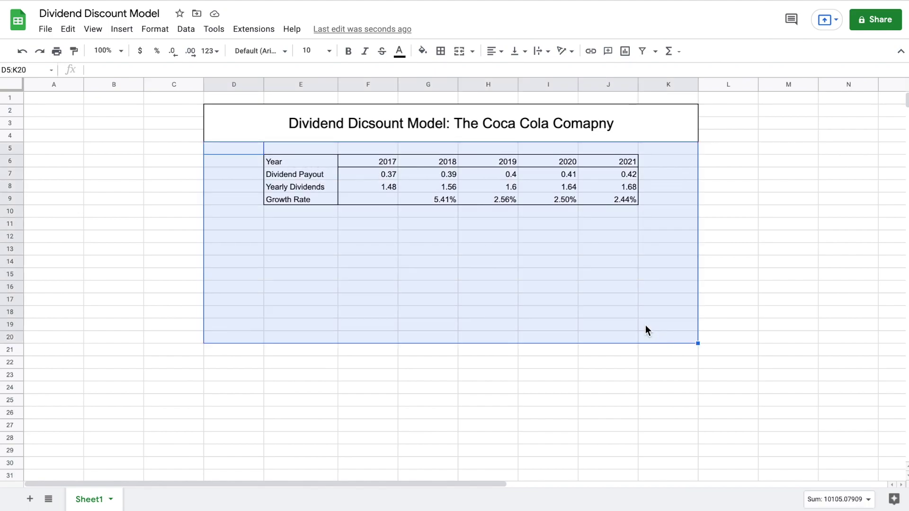
{"action": "left_click", "coordinate": [494, 51]}
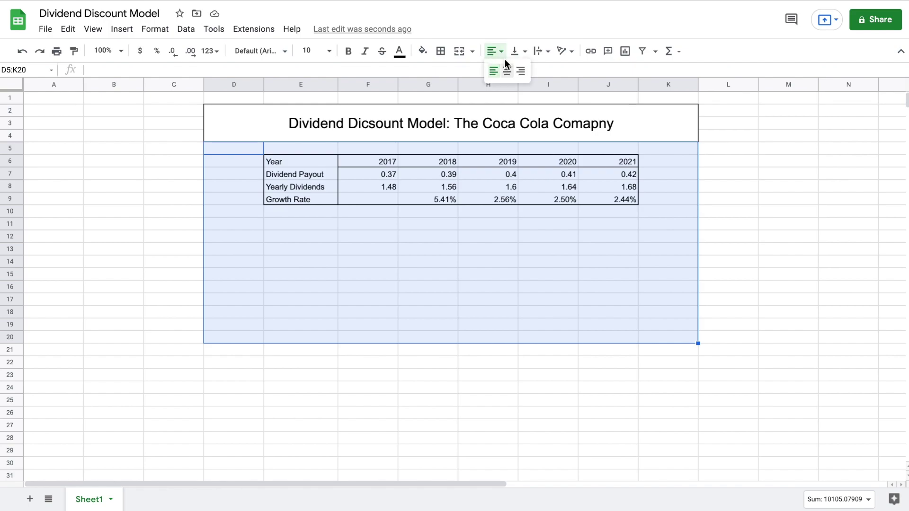
{"action": "left_click", "coordinate": [508, 72]}
{"action": "left_click", "coordinate": [495, 185]}
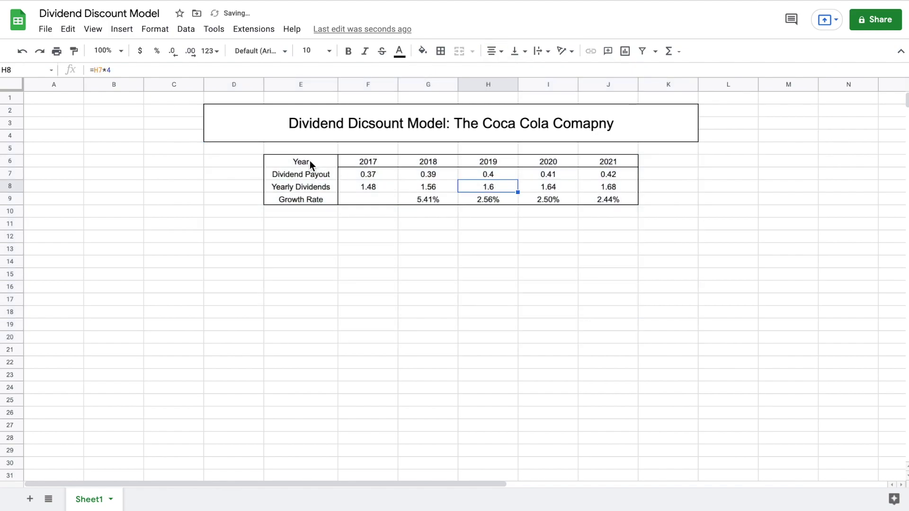
Step: Fill the row labels E6:E9 with light yellow and the year headers F6:J6 with light blue
{"action": "left_click_drag", "start_coordinate": [309, 161], "coordinate": [312, 197]}
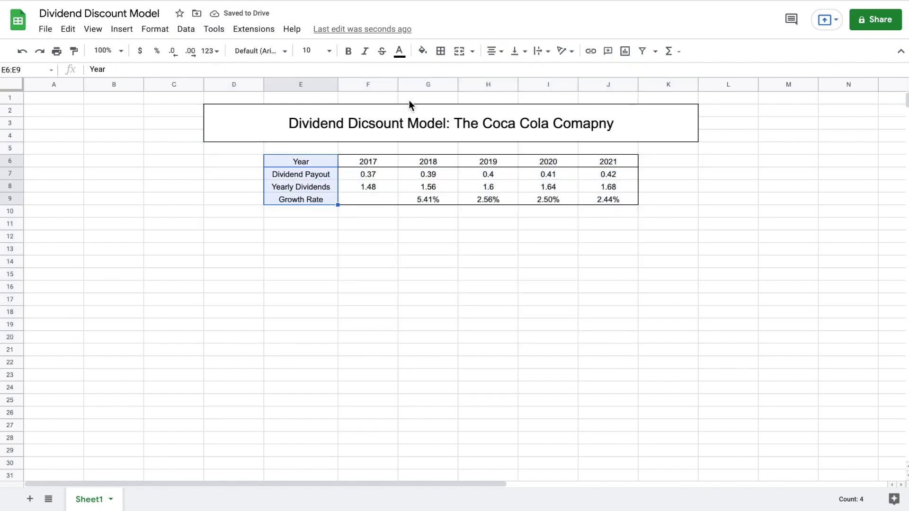
{"action": "left_click", "coordinate": [423, 51]}
{"action": "left_click", "coordinate": [465, 121]}
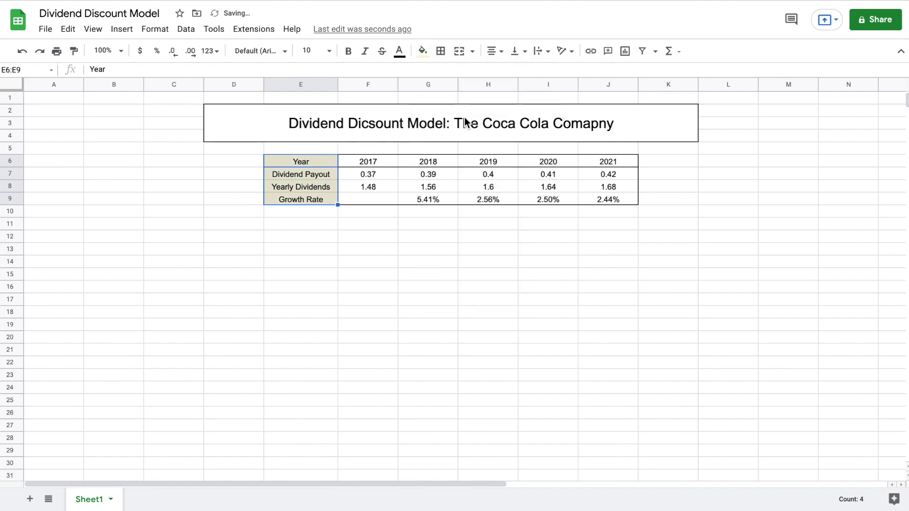
{"action": "left_click_drag", "start_coordinate": [372, 161], "coordinate": [610, 160]}
{"action": "left_click", "coordinate": [423, 51]}
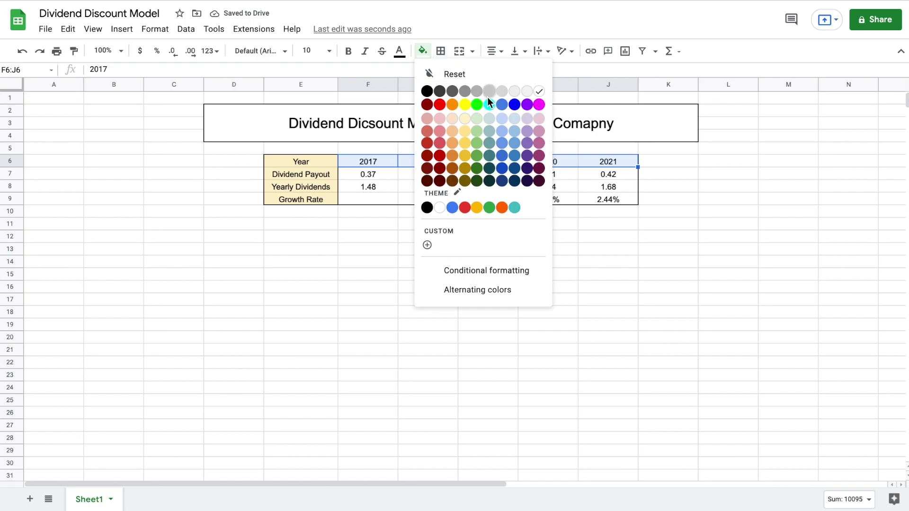
{"action": "left_click", "coordinate": [502, 120]}
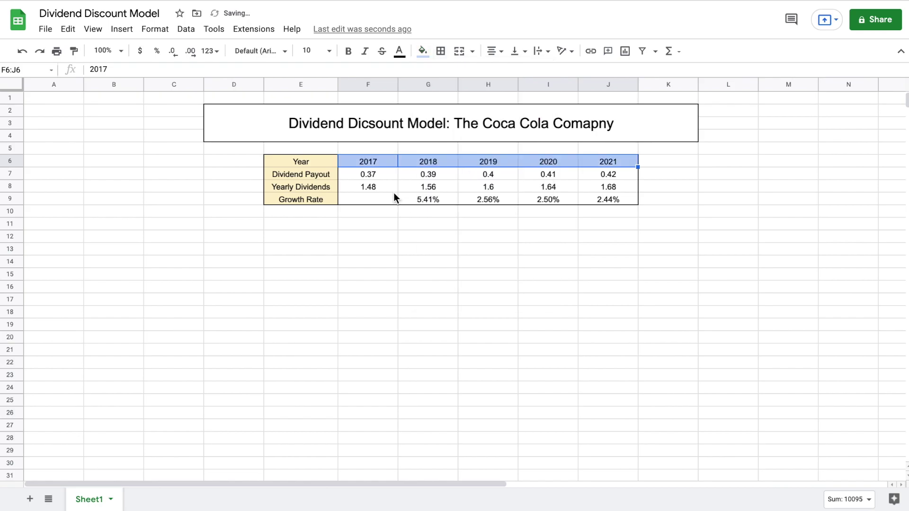
Step: Fill the merged title cell D2:K4 with light grey
{"action": "left_click", "coordinate": [414, 123]}
{"action": "left_click", "coordinate": [423, 51]}
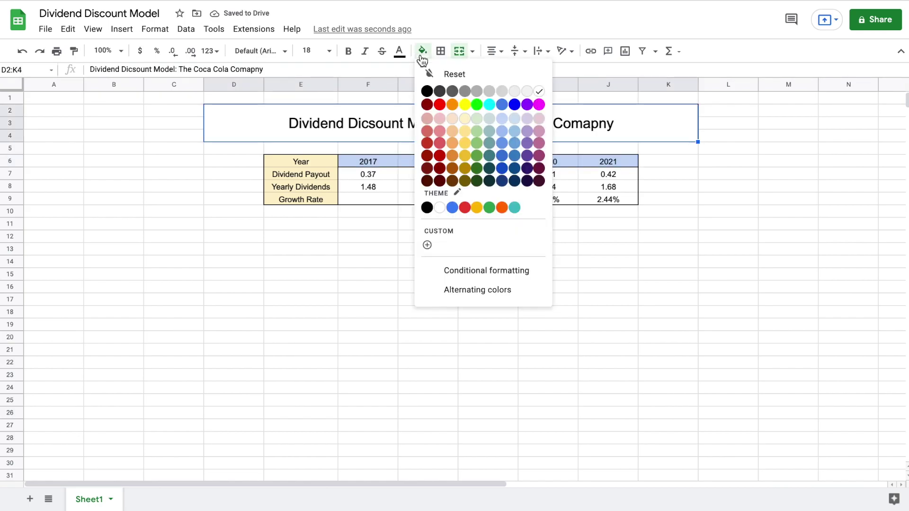
{"action": "left_click", "coordinate": [503, 92]}
{"action": "left_click", "coordinate": [551, 249]}
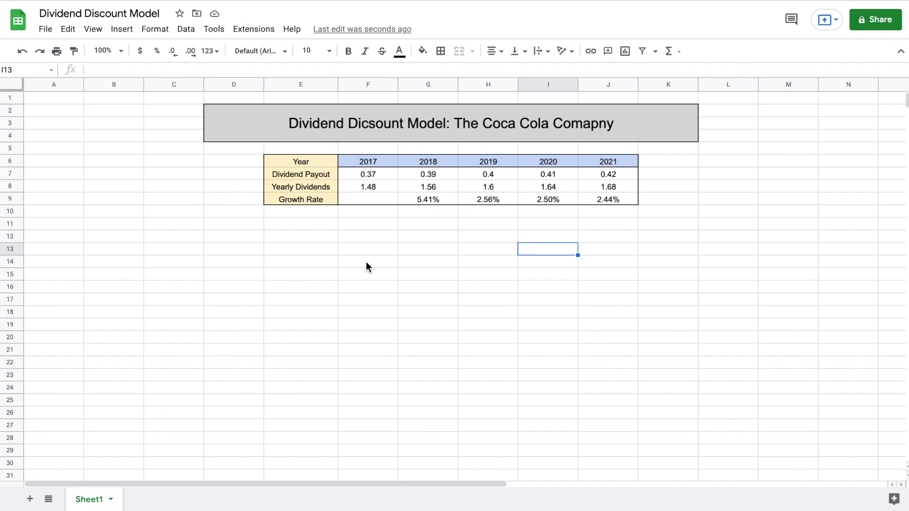
Step: Enter the label "Average Growth Rate:" in E11 and widen column E slightly to fit it
{"action": "left_click", "coordinate": [319, 227]}
{"action": "type", "text": "Aver"}
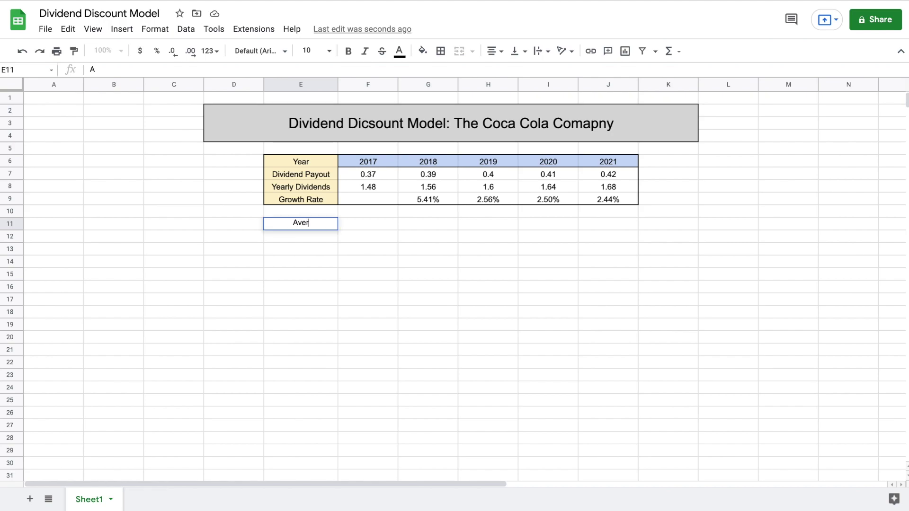
{"action": "type", "text": "age Growth Rate:"}
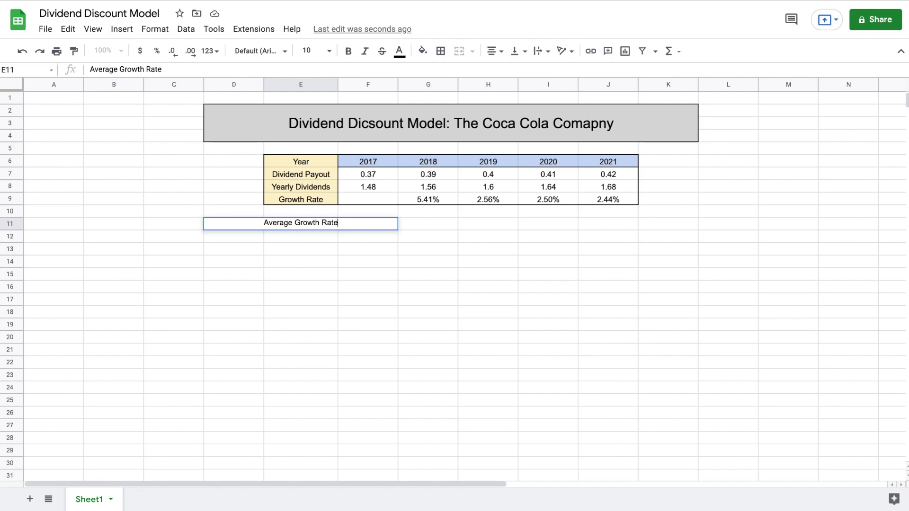
{"action": "key", "text": "Return"}
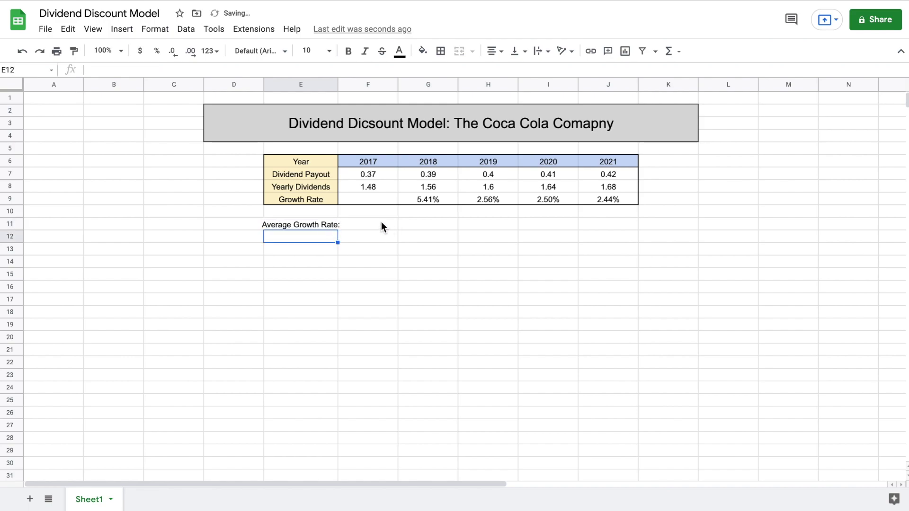
{"action": "left_click", "coordinate": [382, 222]}
{"action": "left_click_drag", "start_coordinate": [337, 86], "coordinate": [345, 87]}
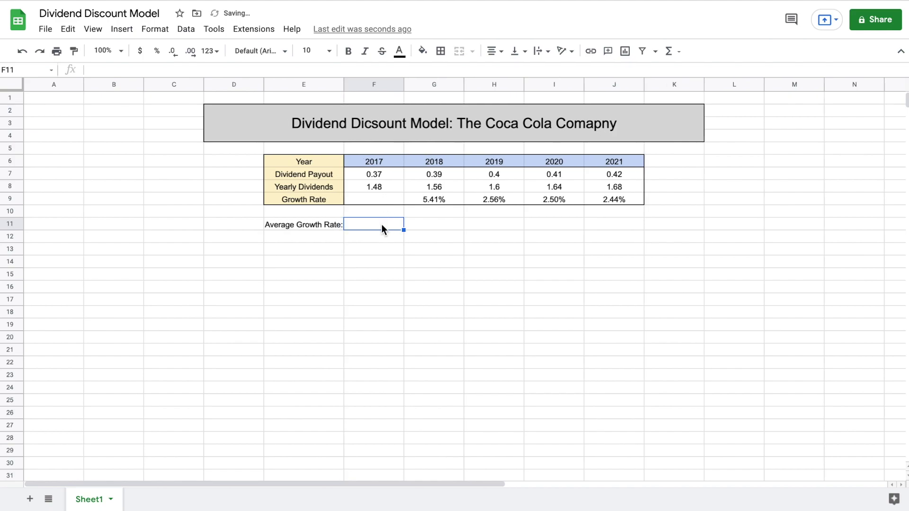
Step: Calculate the average growth rate in F11 with the formula =average(G9:J9)
{"action": "type", "text": "=average"}
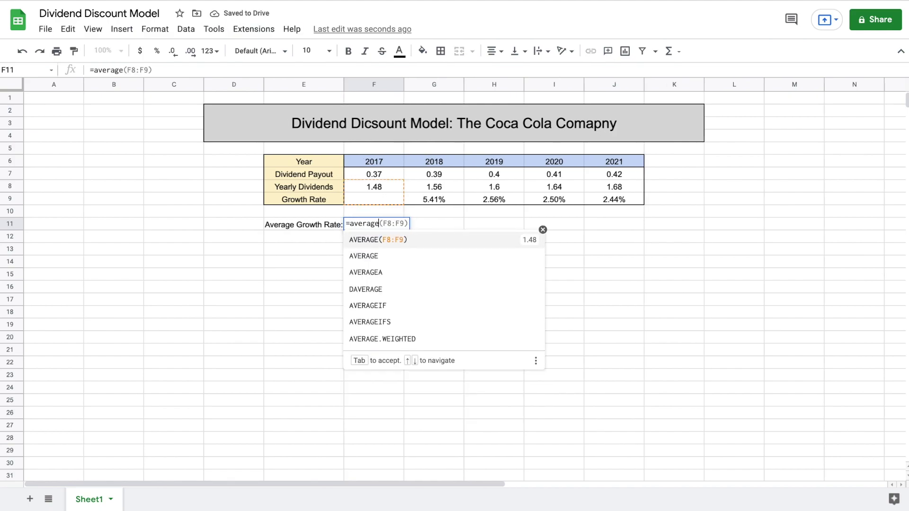
{"action": "type", "text": "("}
{"action": "left_click_drag", "start_coordinate": [433, 198], "coordinate": [592, 195]}
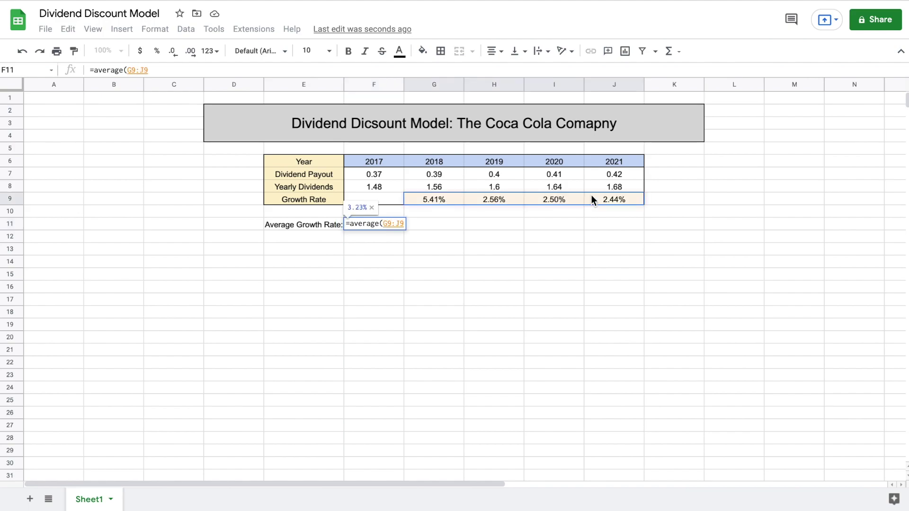
{"action": "type", "text": ")"}
{"action": "key", "text": "Return"}
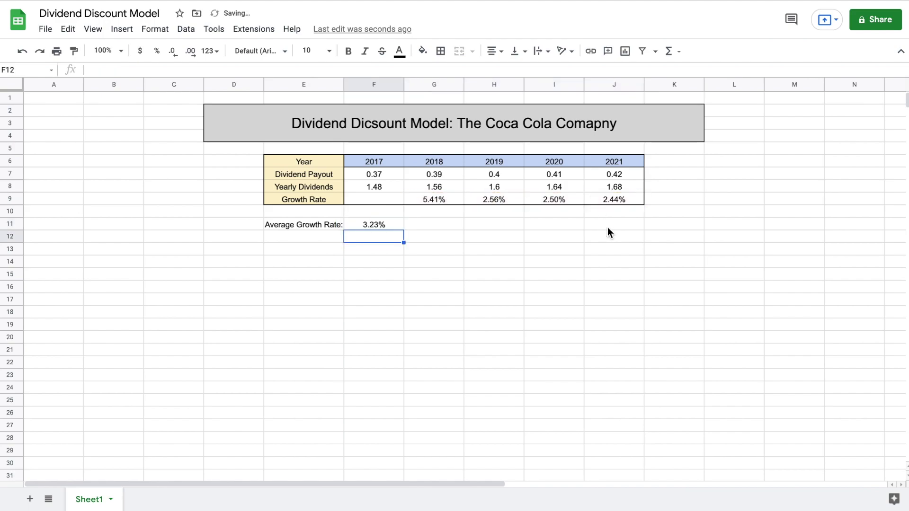
Step: Enter the label "WACC:" in E12 and the value 6% in F12
{"action": "left_click", "coordinate": [379, 225]}
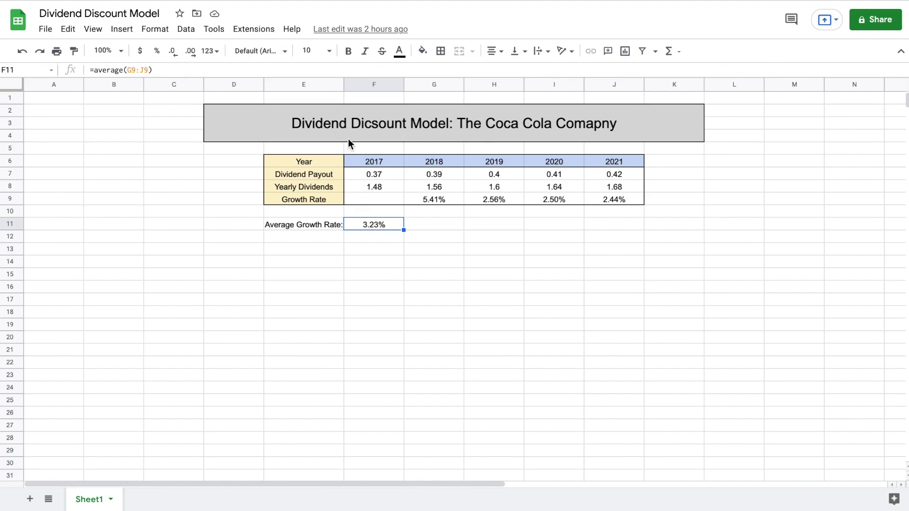
{"action": "left_click", "coordinate": [317, 235]}
{"action": "type", "text": "WACC"}
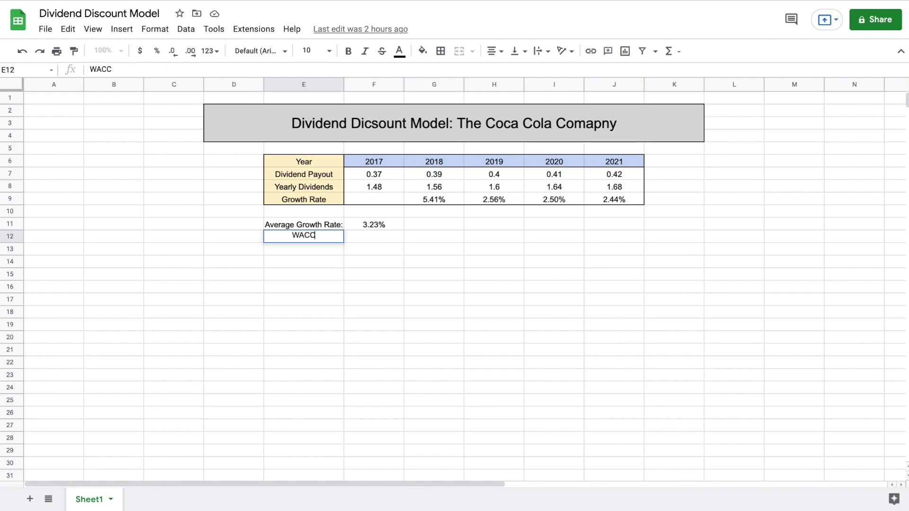
{"action": "type", "text": ":"}
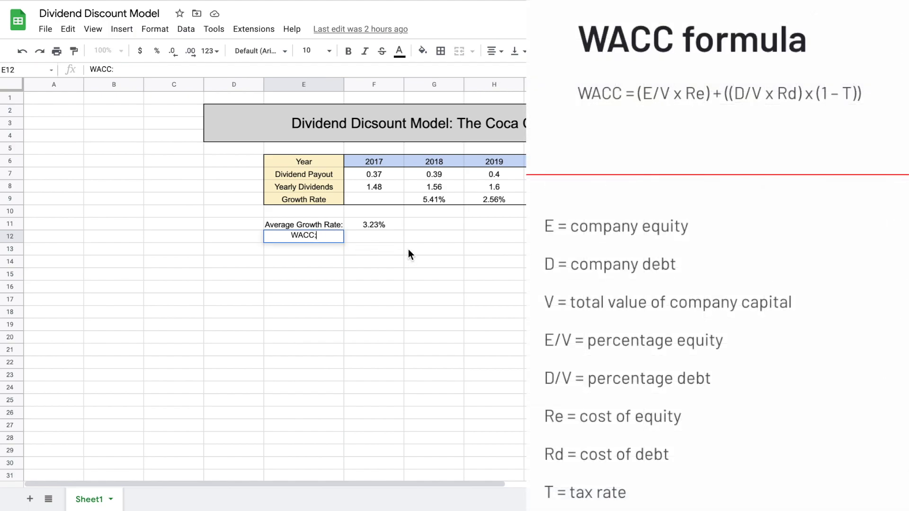
{"action": "left_click", "coordinate": [380, 235]}
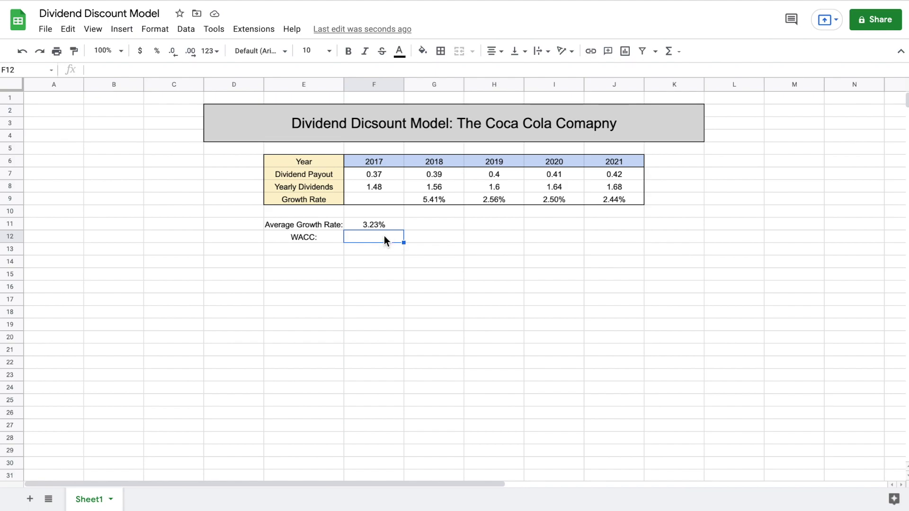
{"action": "type", "text": "6%"}
{"action": "key", "text": "Return"}
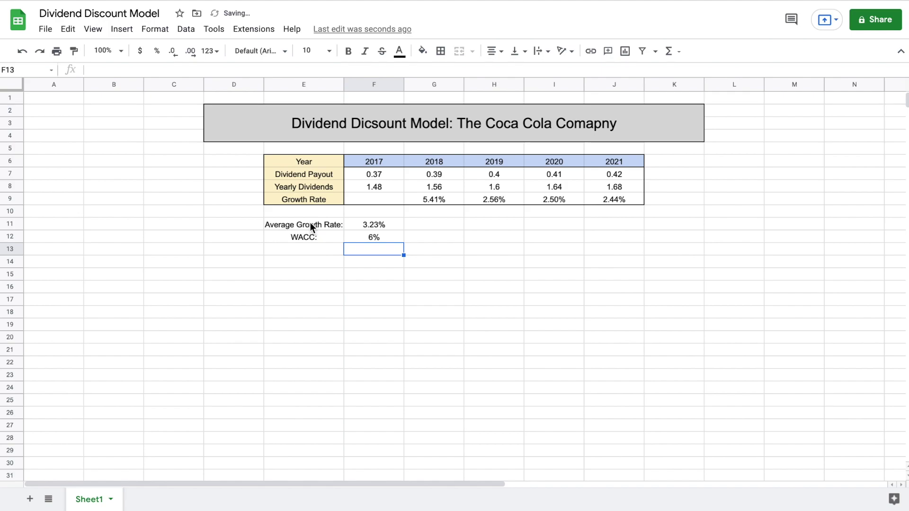
Step: Add an outer border around the average growth rate and WACC cells E11:F12
{"action": "left_click_drag", "start_coordinate": [311, 223], "coordinate": [379, 237]}
{"action": "left_click", "coordinate": [445, 51]}
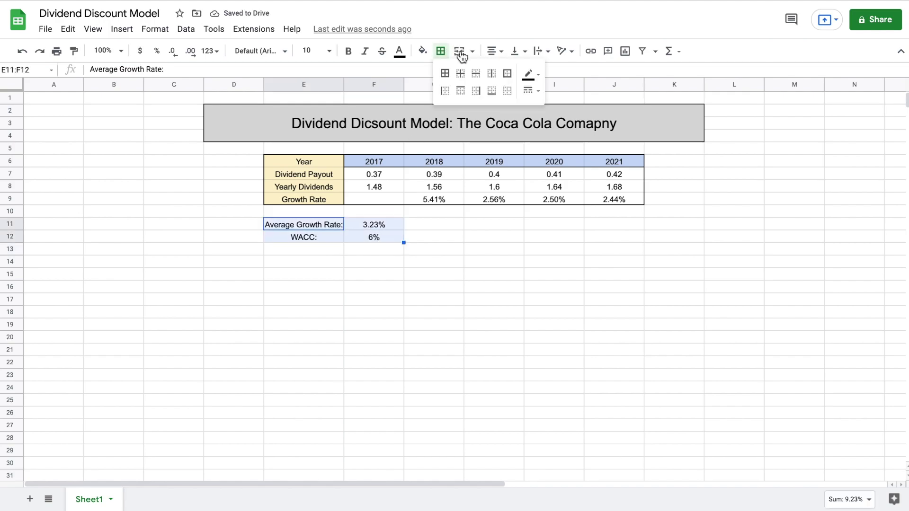
{"action": "left_click", "coordinate": [507, 74]}
{"action": "left_click", "coordinate": [436, 230]}
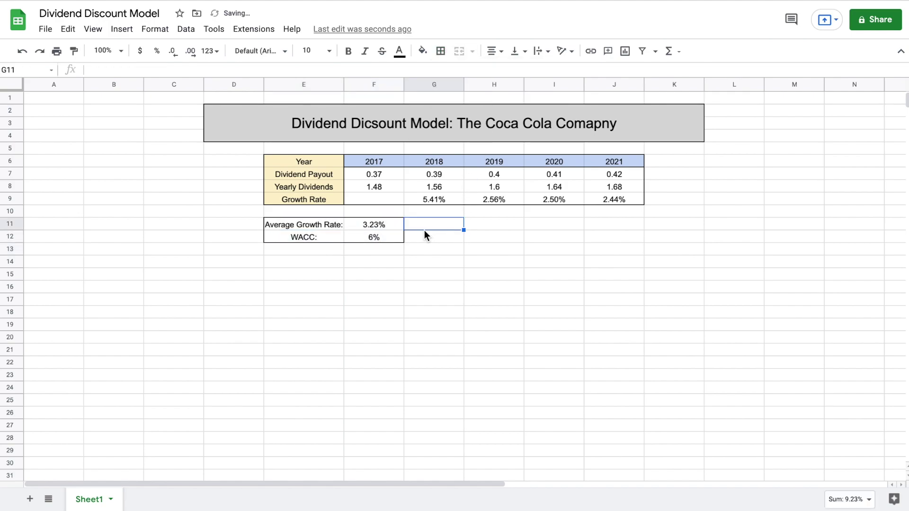
Step: Fill the average growth rate cells E11:F11 with light magenta and the WACC cells E12:F12 with light purple
{"action": "left_click_drag", "start_coordinate": [333, 226], "coordinate": [374, 224]}
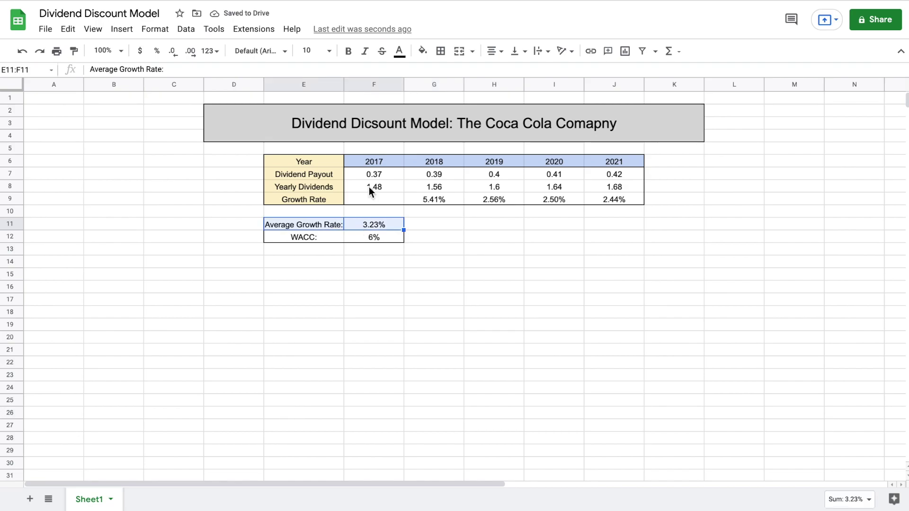
{"action": "left_click", "coordinate": [423, 51]}
{"action": "left_click", "coordinate": [540, 122]}
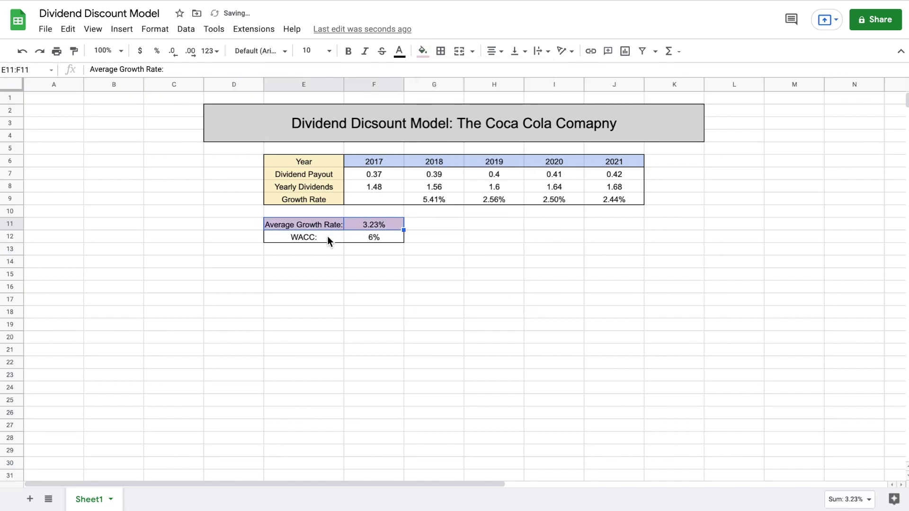
{"action": "left_click_drag", "start_coordinate": [327, 235], "coordinate": [357, 237]}
{"action": "left_click", "coordinate": [422, 50]}
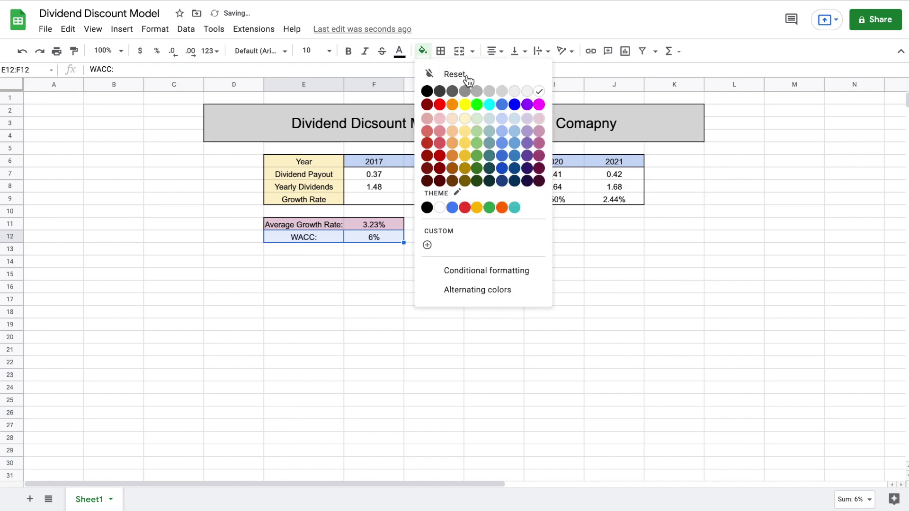
{"action": "left_click", "coordinate": [527, 119]}
{"action": "left_click", "coordinate": [499, 228]}
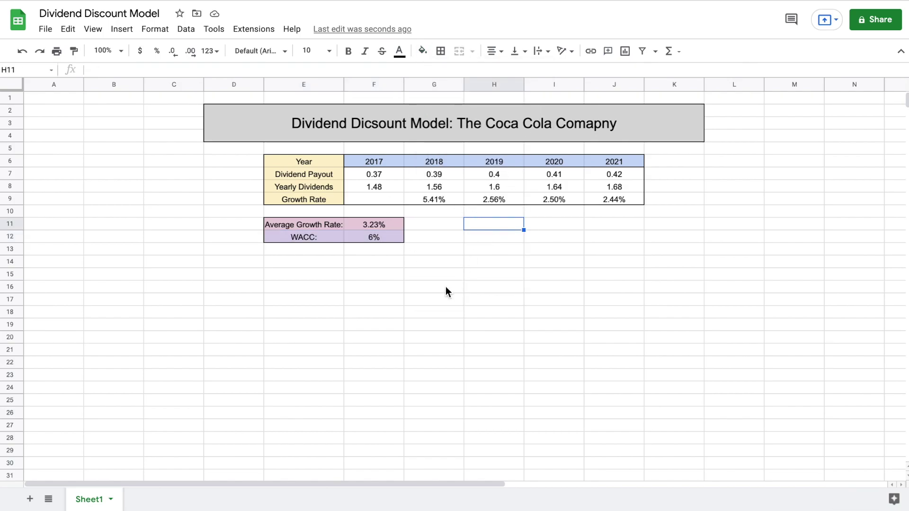
Step: Enter the label "Intrinsic Value:" in E15
{"action": "left_click", "coordinate": [306, 274]}
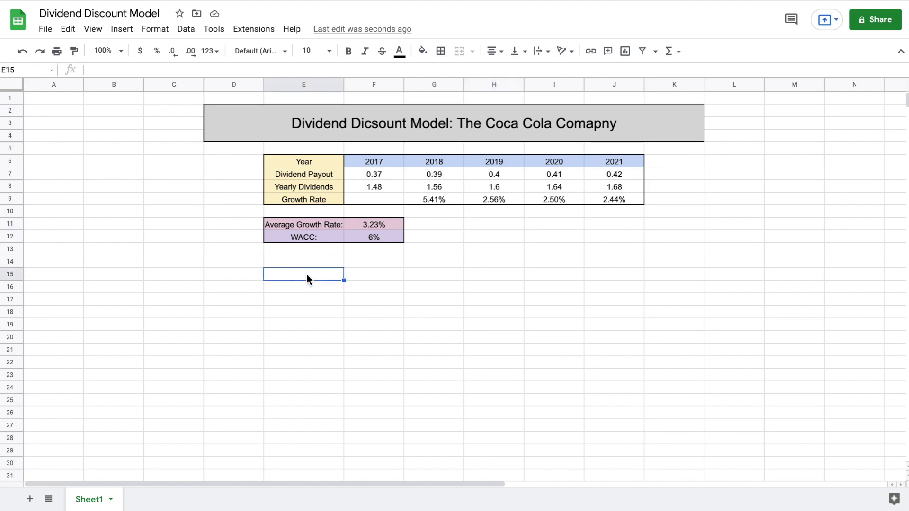
{"action": "type", "text": "Intrinsic"}
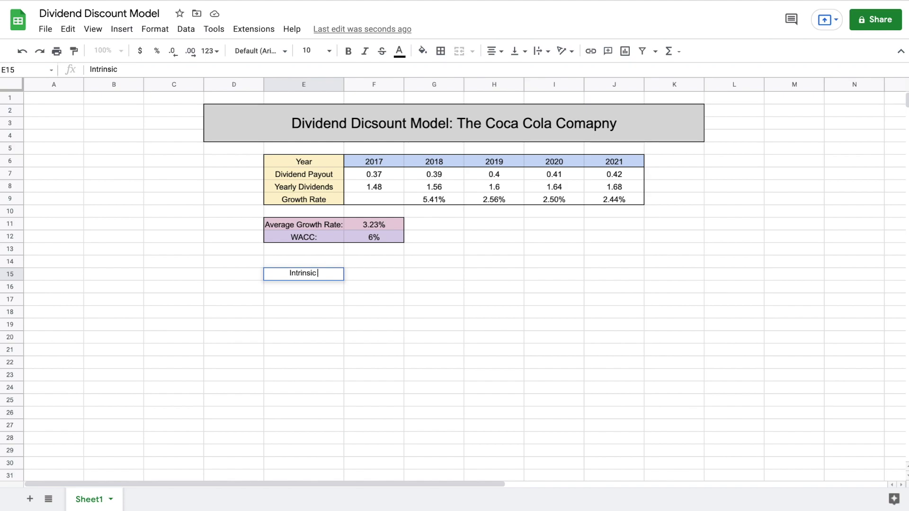
{"action": "type", "text": " Value:"}
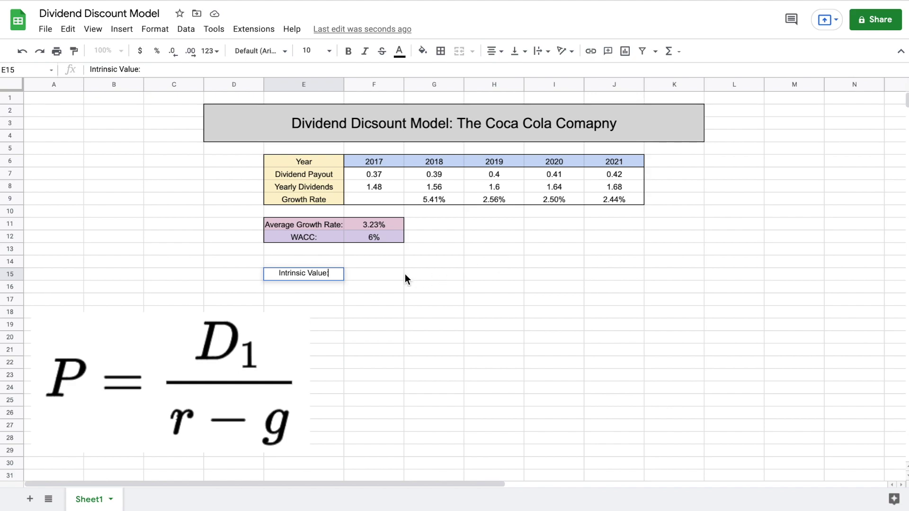
Step: Calculate the intrinsic value in F15 with the formula =(J8*(1+F11)/(F12-F11))
{"action": "left_click", "coordinate": [385, 274]}
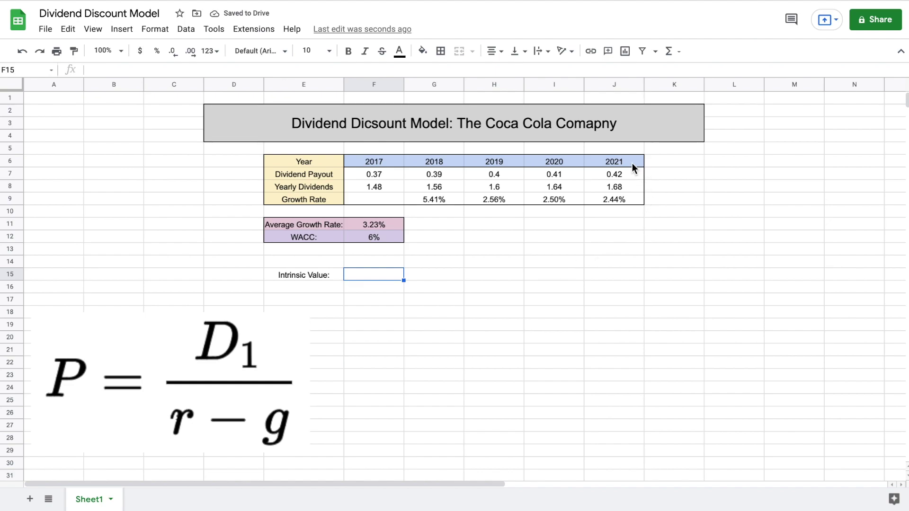
{"action": "left_click", "coordinate": [630, 187]}
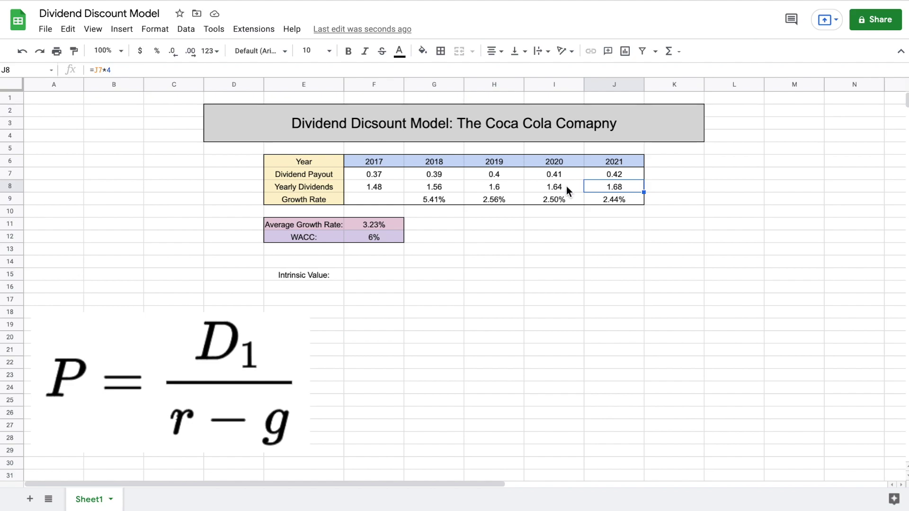
{"action": "left_click", "coordinate": [370, 277]}
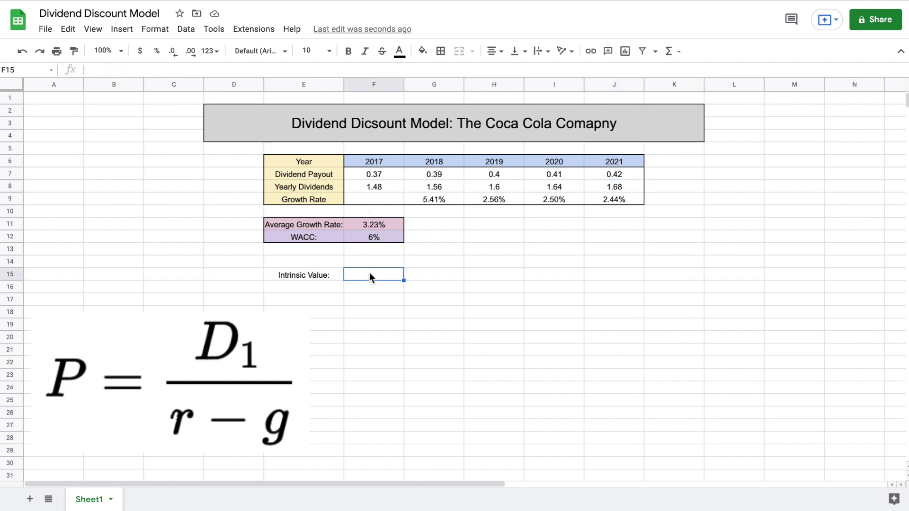
{"action": "type", "text": "="}
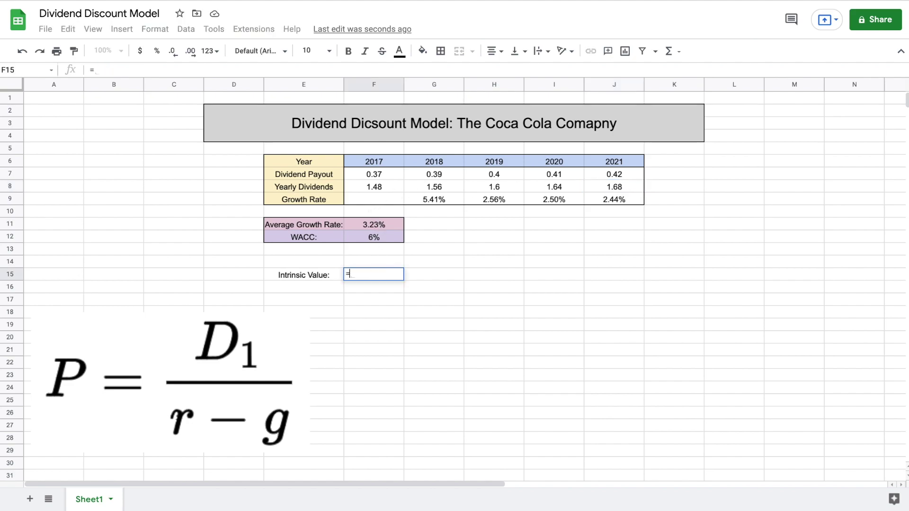
{"action": "type", "text": "("}
{"action": "left_click", "coordinate": [626, 188]}
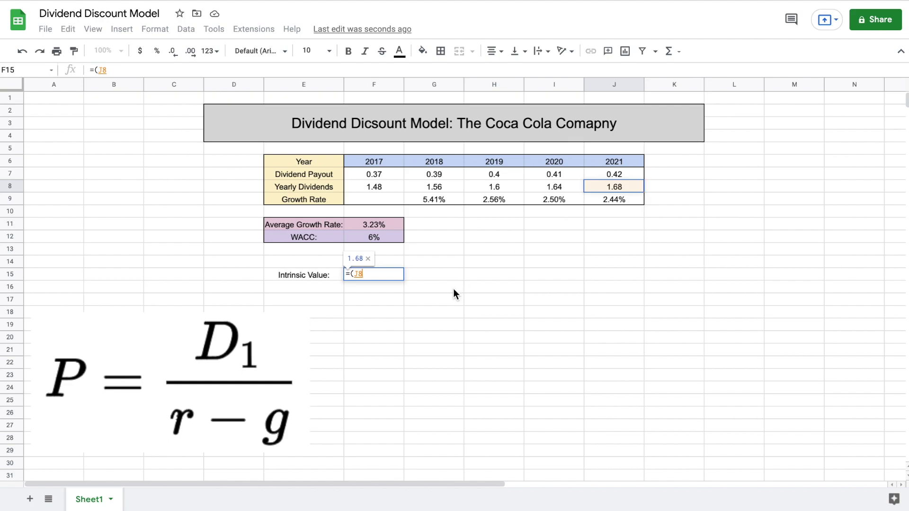
{"action": "type", "text": "*("}
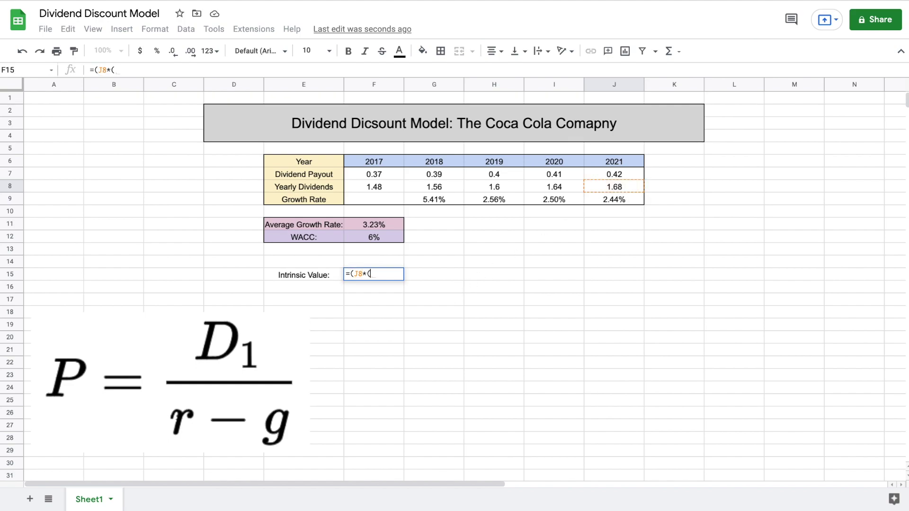
{"action": "type", "text": "1+"}
{"action": "left_click", "coordinate": [390, 222]}
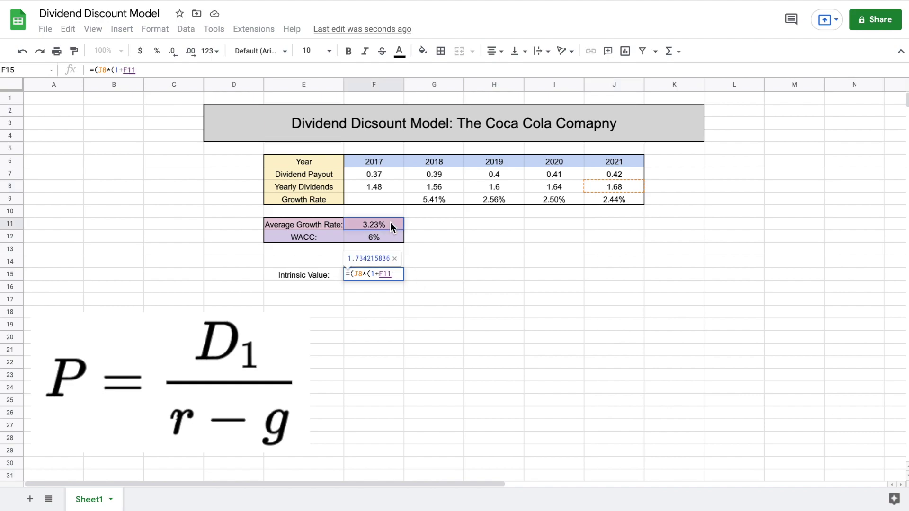
{"action": "type", "text": ")"}
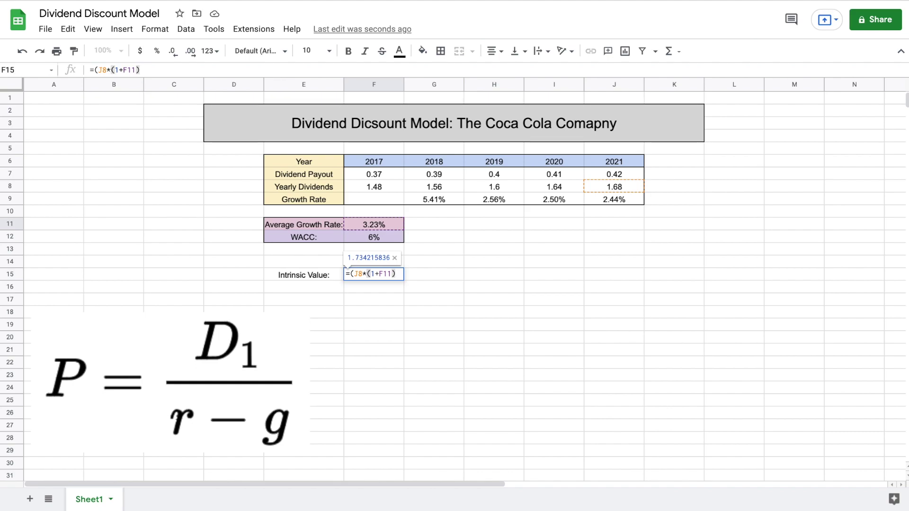
{"action": "type", "text": "/("}
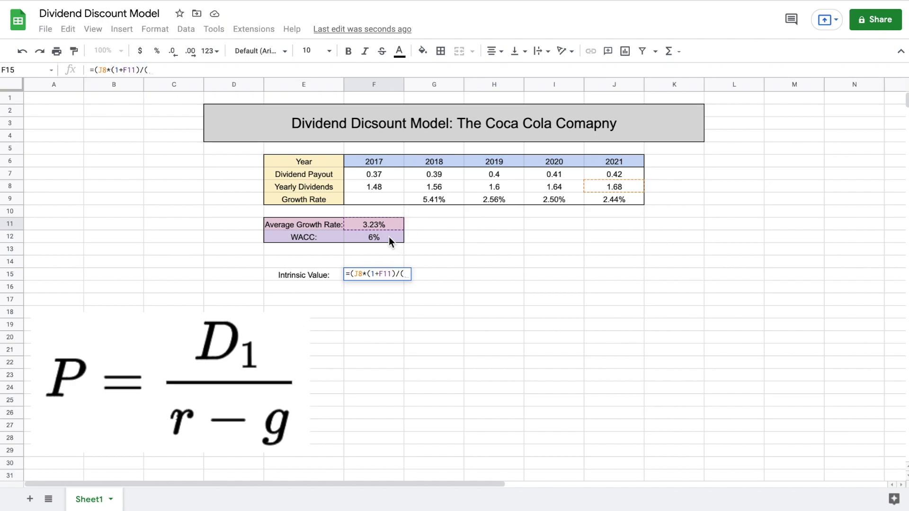
{"action": "left_click", "coordinate": [388, 237]}
{"action": "type", "text": "-"}
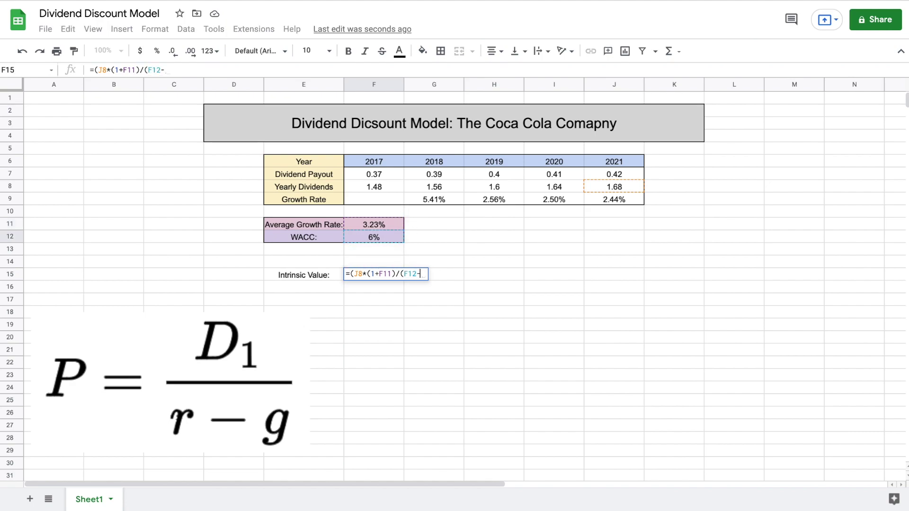
{"action": "left_click", "coordinate": [387, 223]}
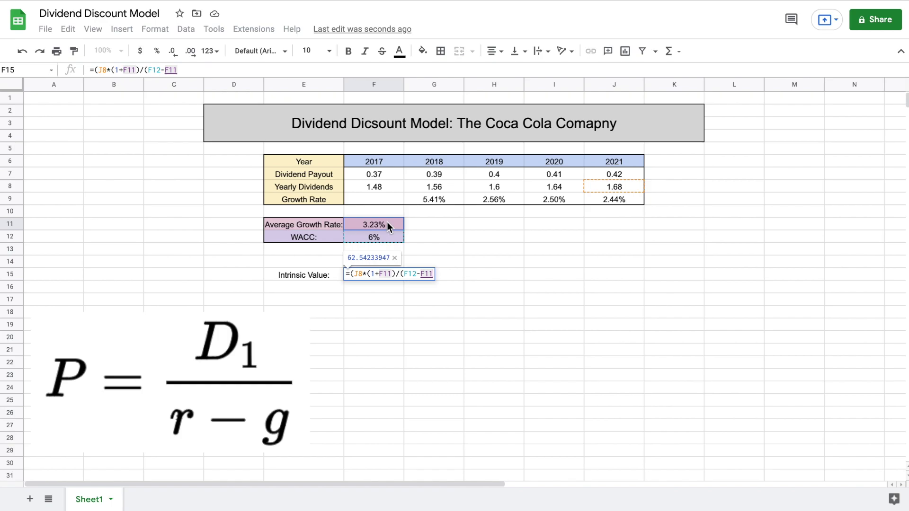
{"action": "type", "text": ")"}
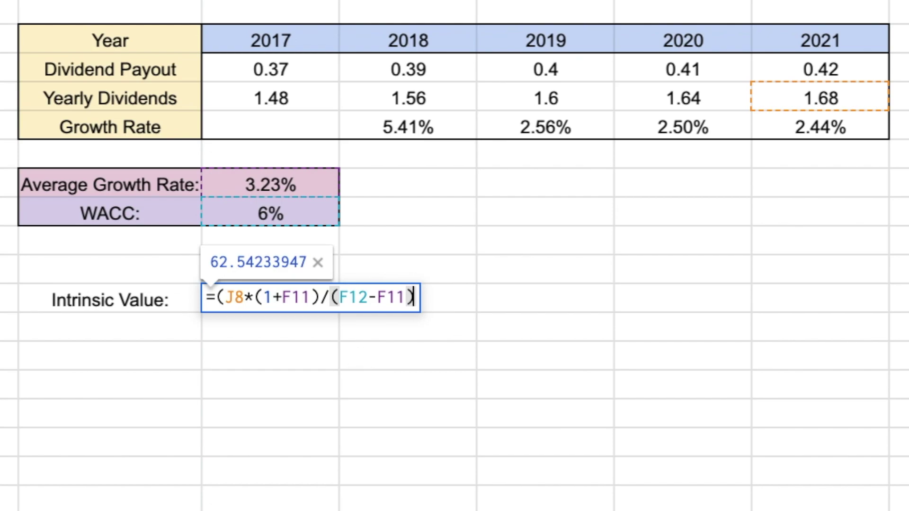
{"action": "key", "text": "Return"}
Step: Reduce the intrinsic value in F15 to two decimal places
{"action": "left_click", "coordinate": [318, 302]}
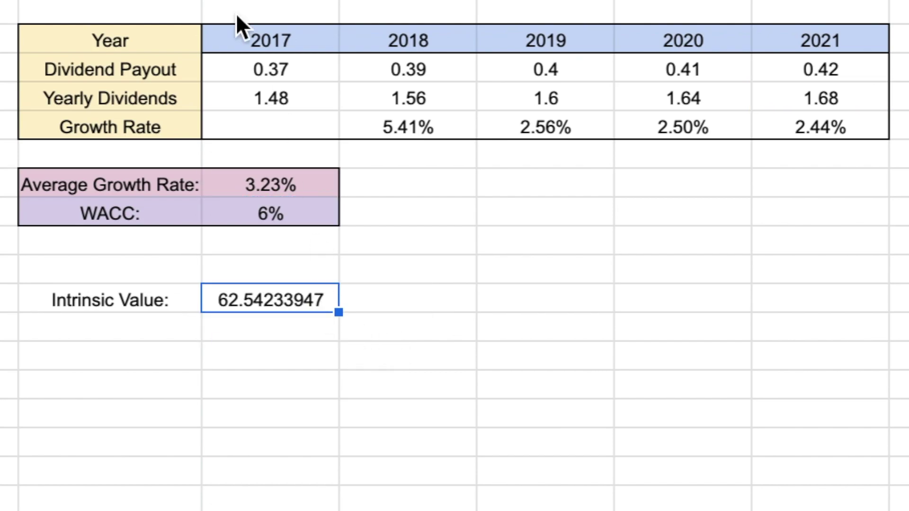
{"action": "left_click", "coordinate": [172, 53]}
{"action": "left_click", "coordinate": [172, 52]}
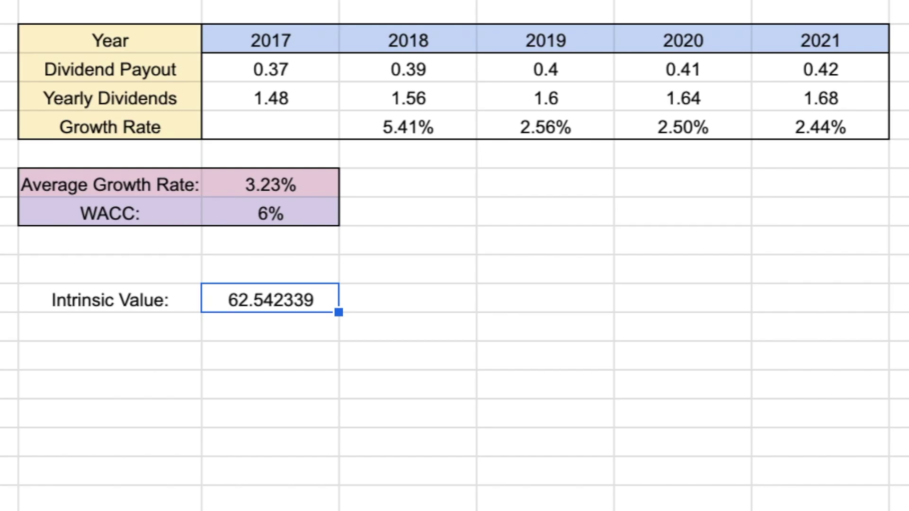
{"action": "left_click", "coordinate": [173, 52]}
{"action": "left_click", "coordinate": [172, 53]}
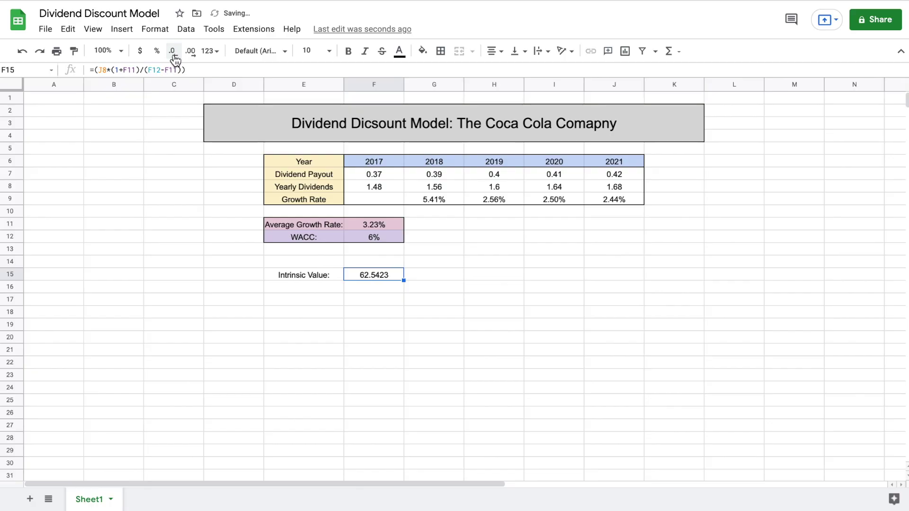
{"action": "left_click", "coordinate": [172, 52]}
{"action": "left_click", "coordinate": [172, 53]}
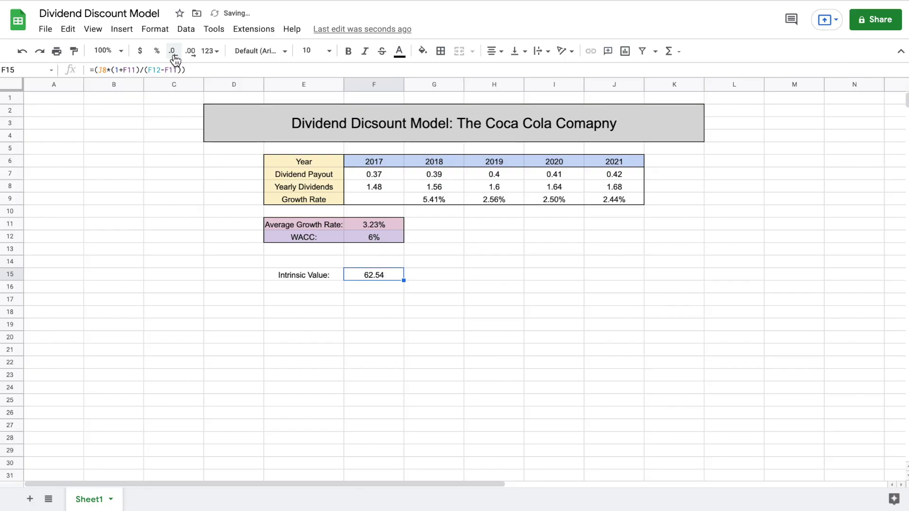
{"action": "left_click", "coordinate": [511, 273]}
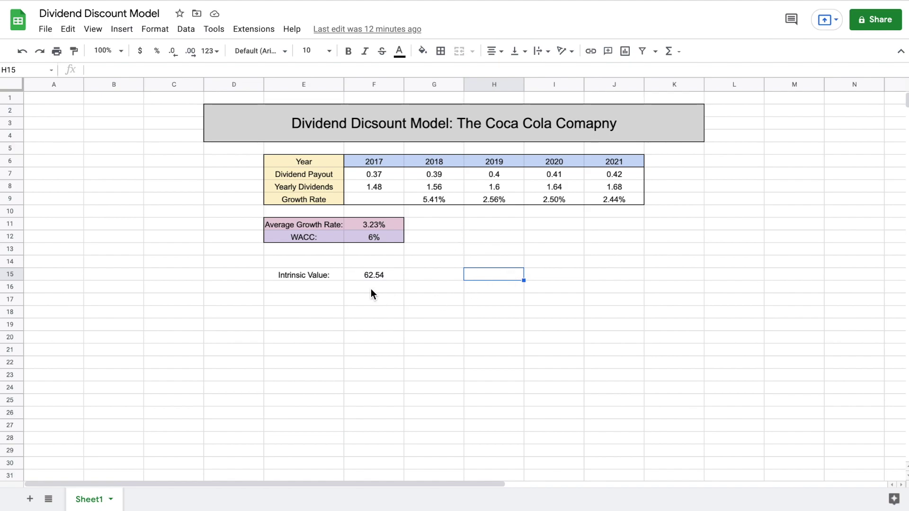
{"action": "left_click_drag", "start_coordinate": [329, 280], "coordinate": [365, 275]}
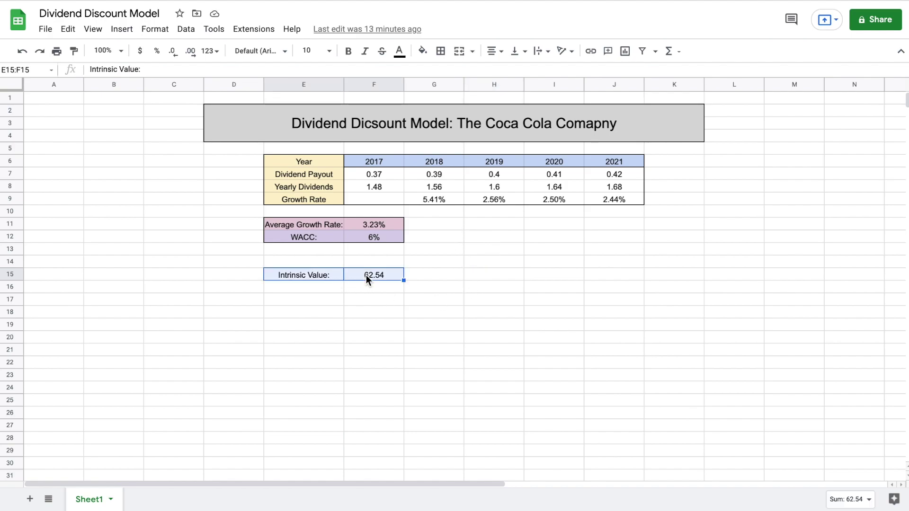
{"action": "left_click", "coordinate": [488, 279]}
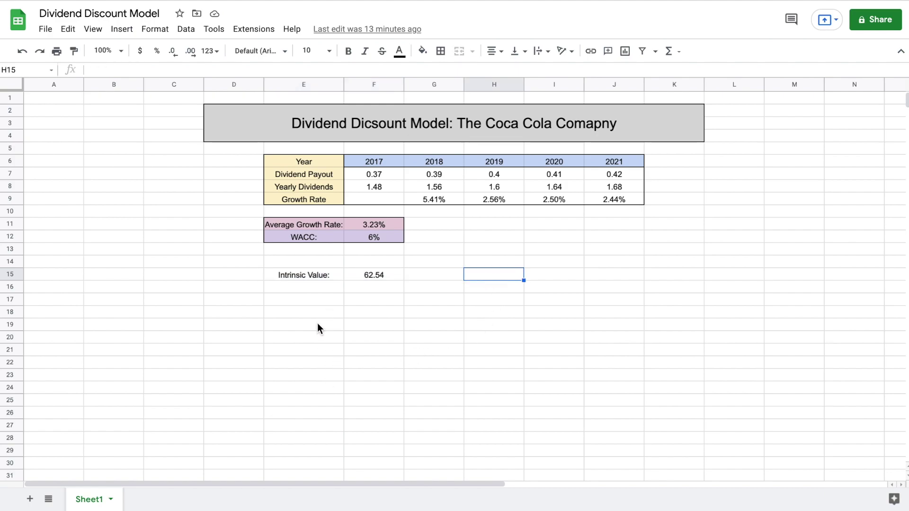
Step: Enter the label "Current Price:" in E18
{"action": "left_click", "coordinate": [309, 311]}
{"action": "type", "text": "Cur"}
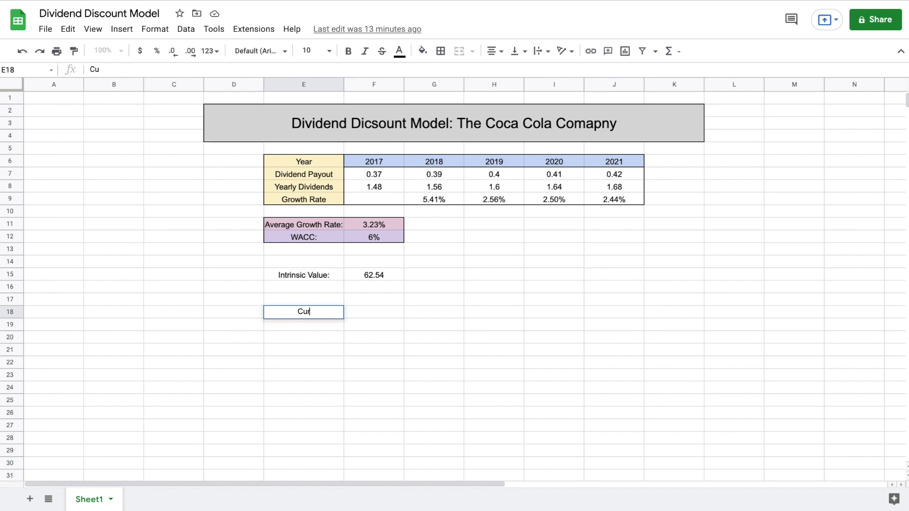
{"action": "type", "text": "rent Price:"}
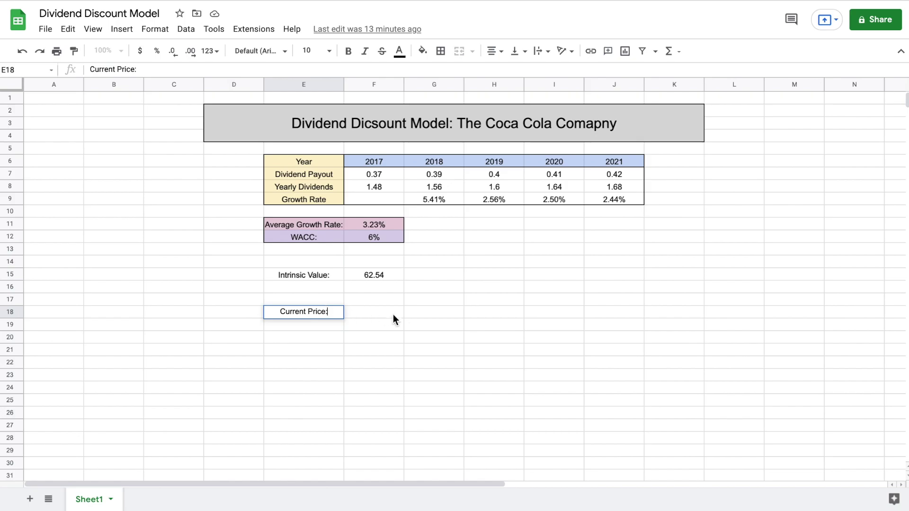
Step: Look up The Coca-Cola Company's current share price on Yahoo Finance and enter 55.99 in F18 of the spreadsheet
{"action": "key", "text": "Return"}
{"action": "key", "text": "ctrl+Right"}
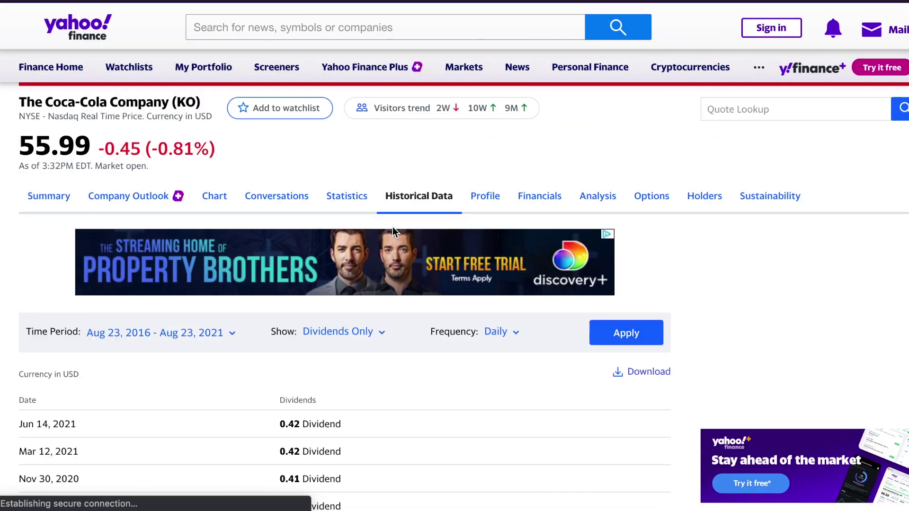
{"action": "left_click_drag", "start_coordinate": [20, 170], "coordinate": [101, 174]}
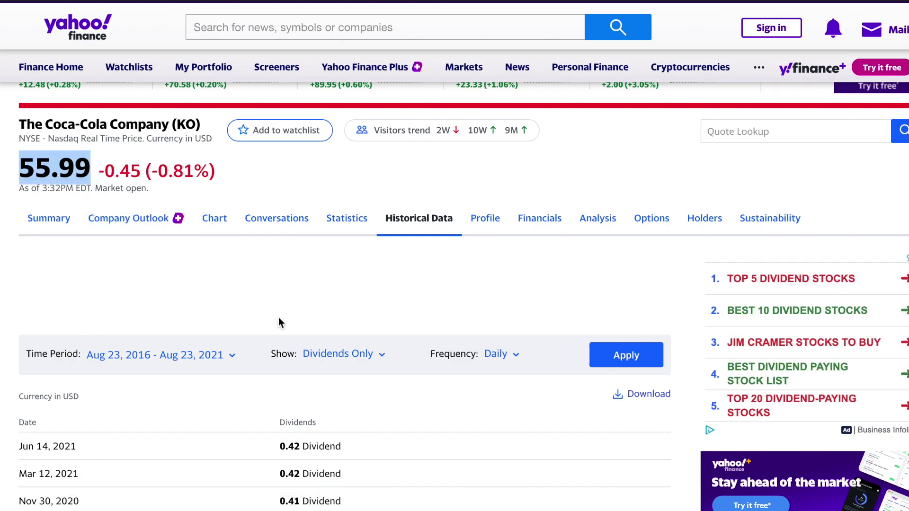
{"action": "key", "text": "ctrl+Left"}
{"action": "left_click", "coordinate": [382, 310]}
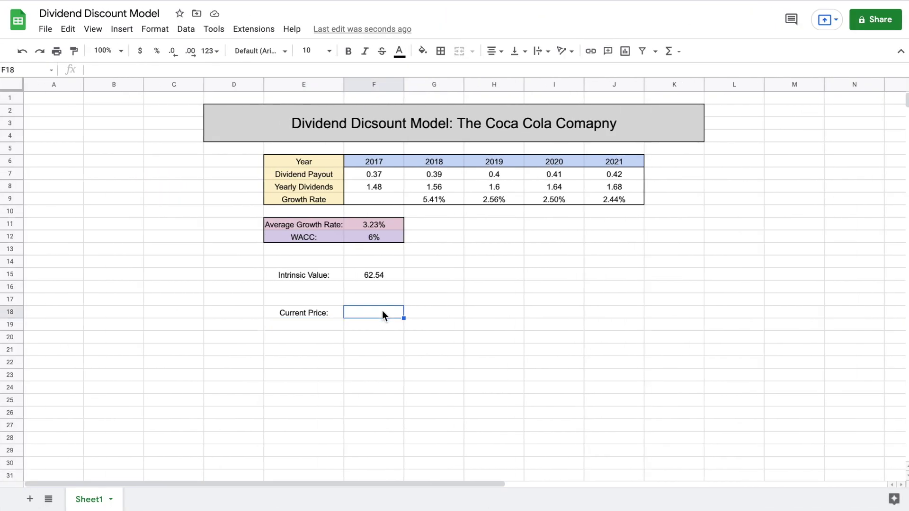
{"action": "type", "text": "55.99"}
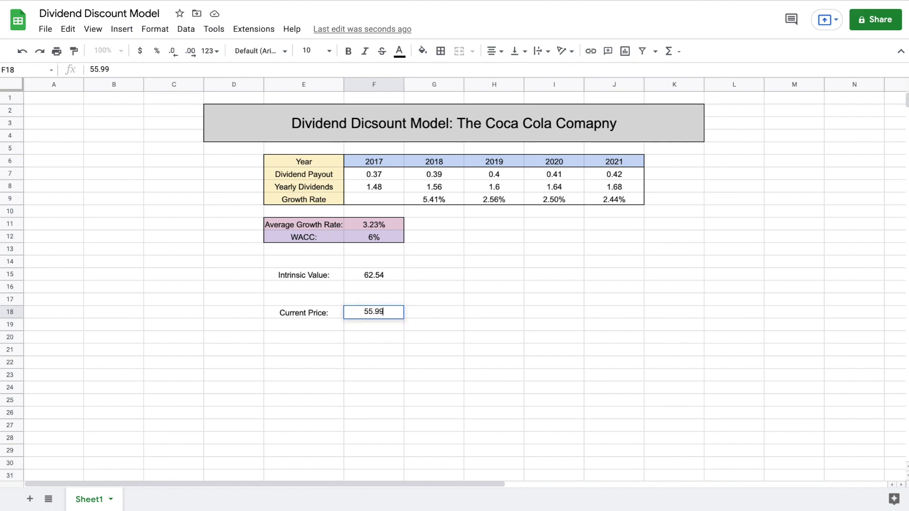
{"action": "key", "text": "Return"}
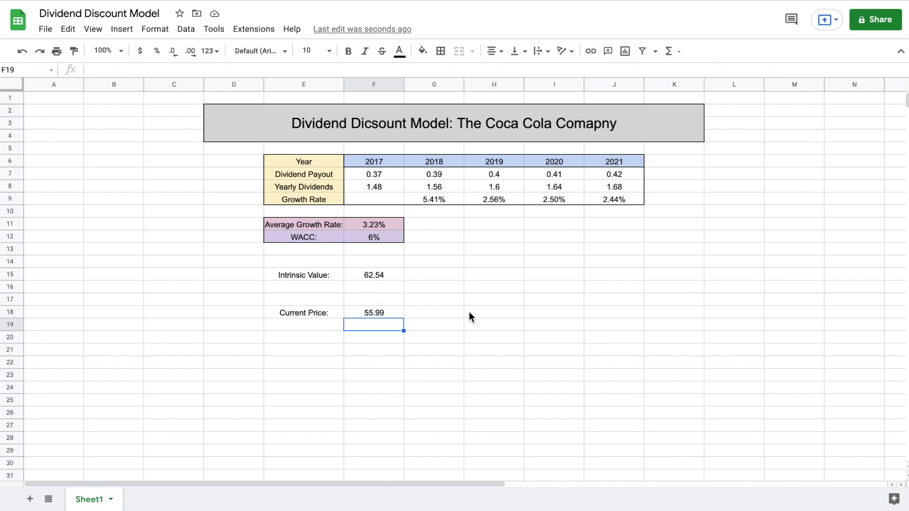
Step: Enter the label "Differnce:" in E19, below the current price label
{"action": "left_click", "coordinate": [327, 324]}
{"action": "type", "text": "Differ"}
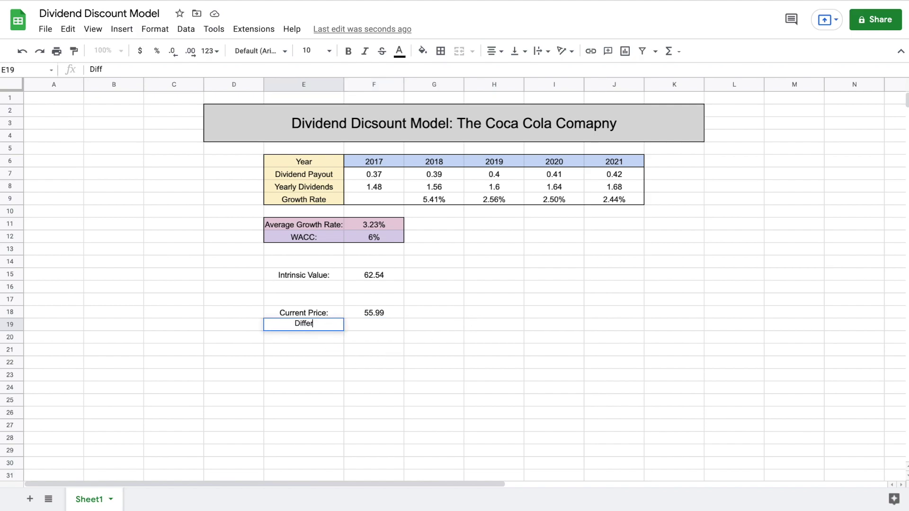
{"action": "type", "text": "nce:"}
{"action": "key", "text": "Return"}
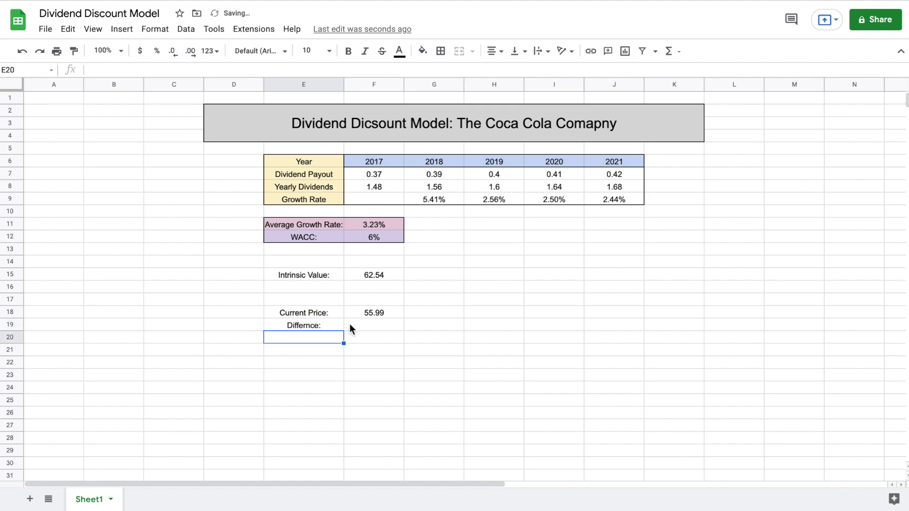
Step: Calculate the relative difference between intrinsic value and current price in F19 with the formula =(F15-F18)/F15
{"action": "left_click", "coordinate": [380, 324]}
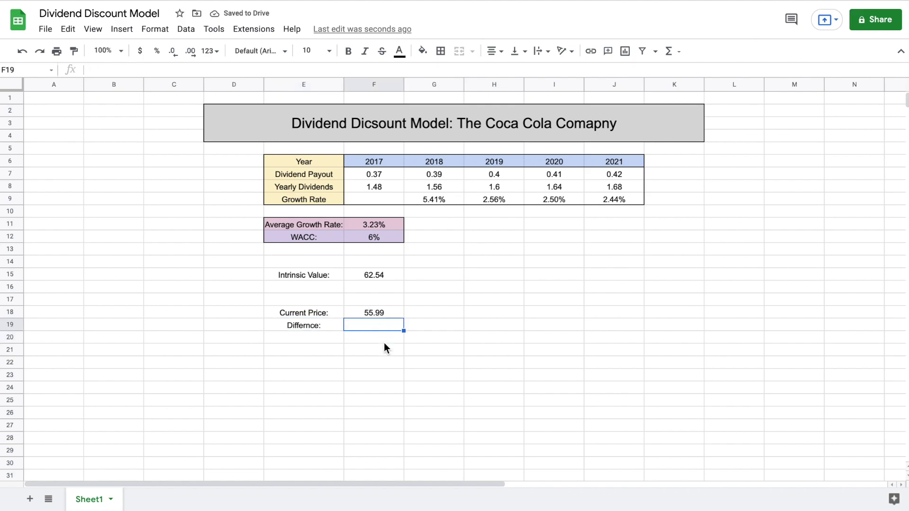
{"action": "type", "text": "="}
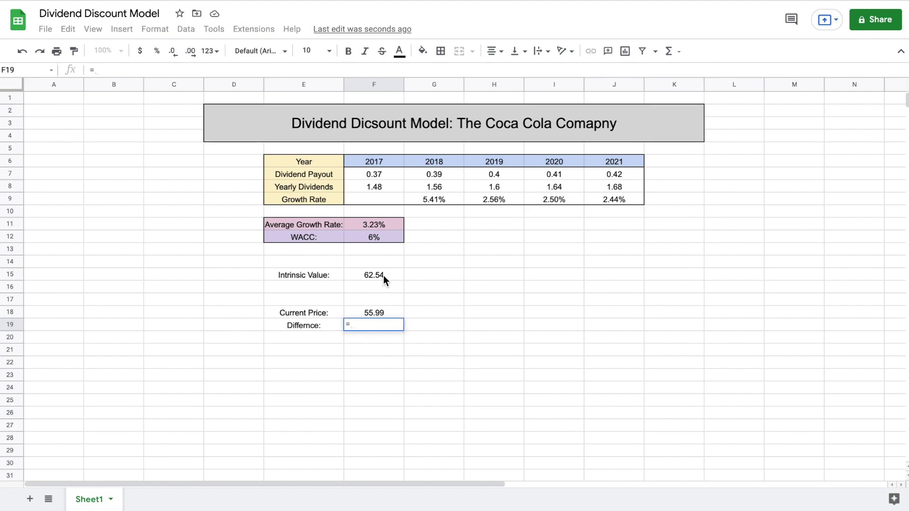
{"action": "left_click", "coordinate": [384, 273]}
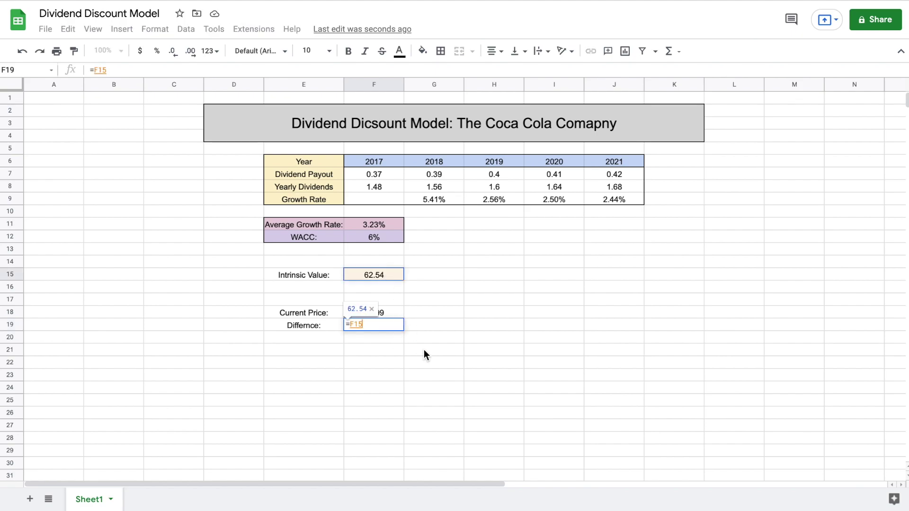
{"action": "type", "text": "-"}
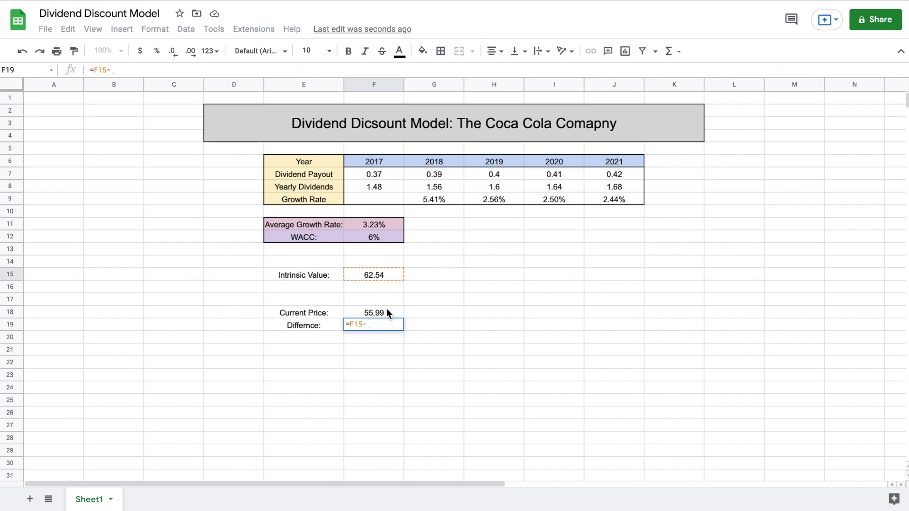
{"action": "left_click", "coordinate": [386, 310]}
{"action": "key", "text": "Home"}
{"action": "key", "text": "Right"}
{"action": "type", "text": "("}
{"action": "key", "text": "End"}
{"action": "type", "text": ")/"}
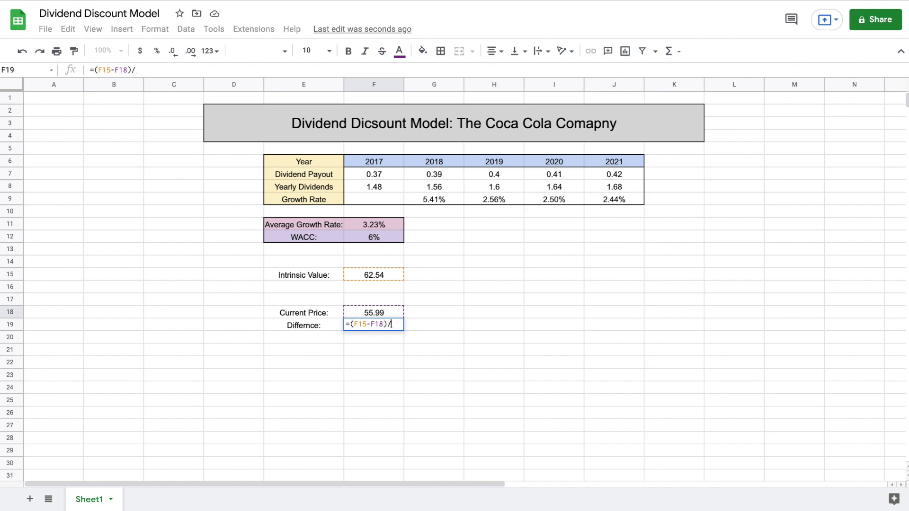
{"action": "left_click", "coordinate": [388, 278]}
{"action": "key", "text": "Return"}
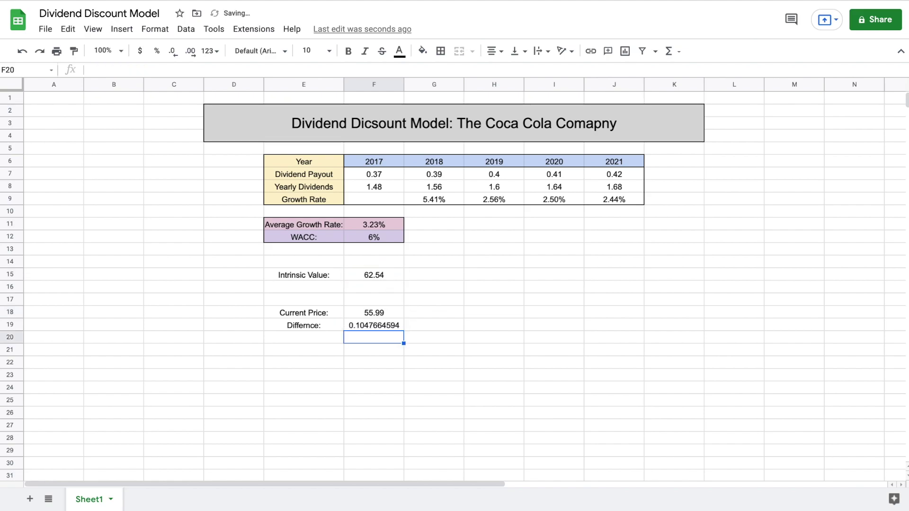
Step: Format the difference in F19 as a percentage
{"action": "left_click", "coordinate": [397, 325]}
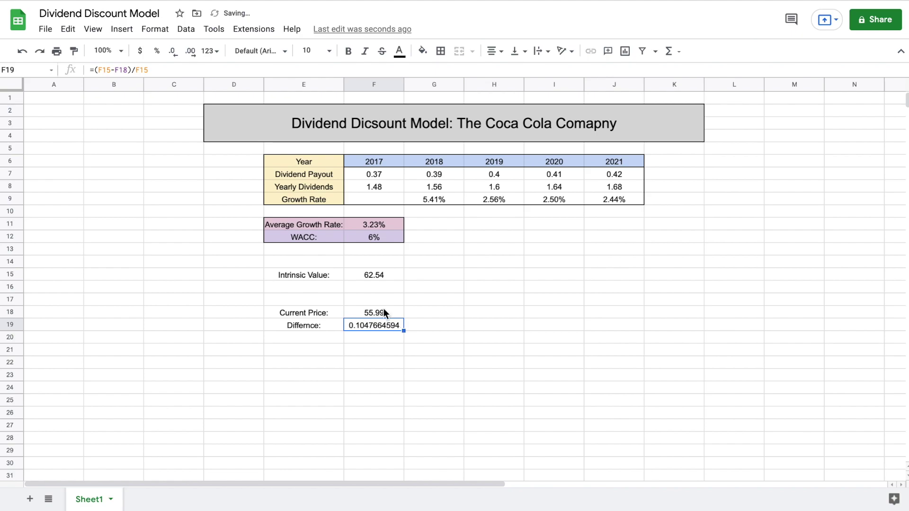
{"action": "left_click", "coordinate": [157, 51]}
{"action": "left_click", "coordinate": [434, 328]}
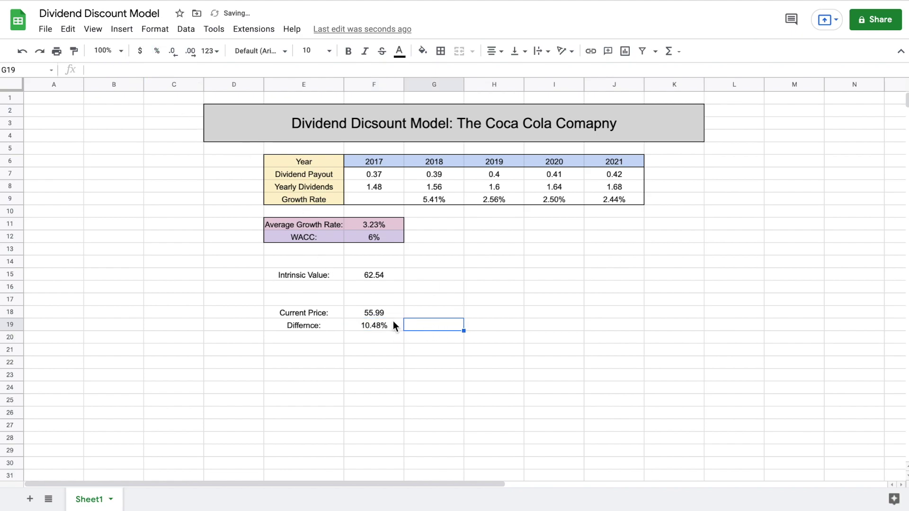
{"action": "left_click", "coordinate": [392, 325]}
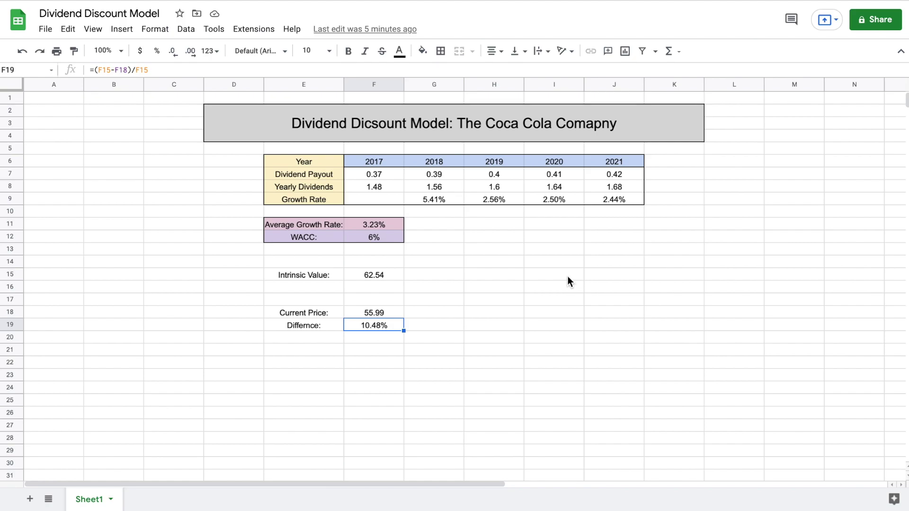
Step: Merge E15:E16 for the intrinsic value label and F15:F16 for its value
{"action": "left_click", "coordinate": [324, 278]}
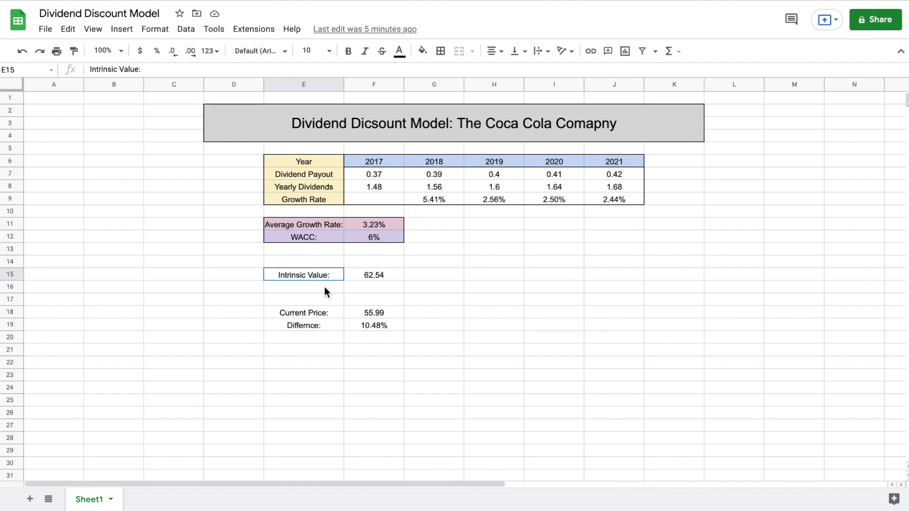
{"action": "left_click", "coordinate": [325, 287], "text": "shift"}
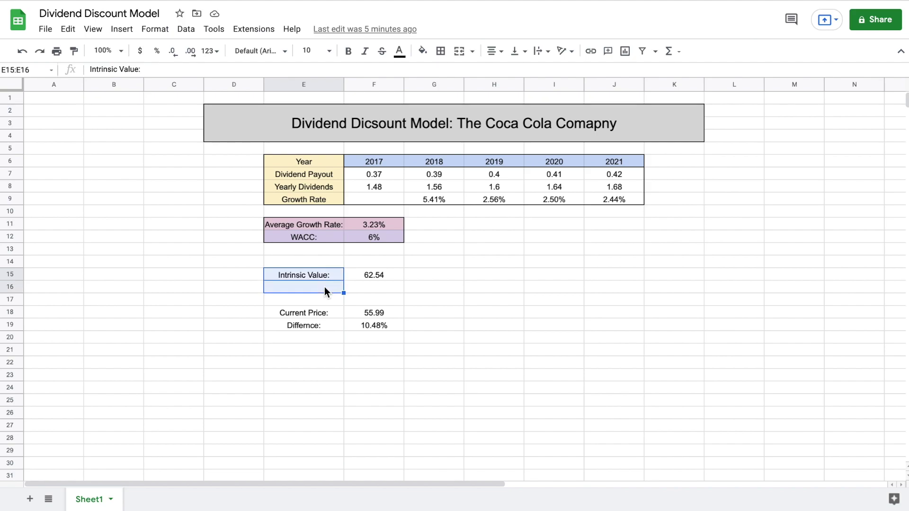
{"action": "left_click", "coordinate": [458, 52]}
{"action": "left_click", "coordinate": [364, 274]}
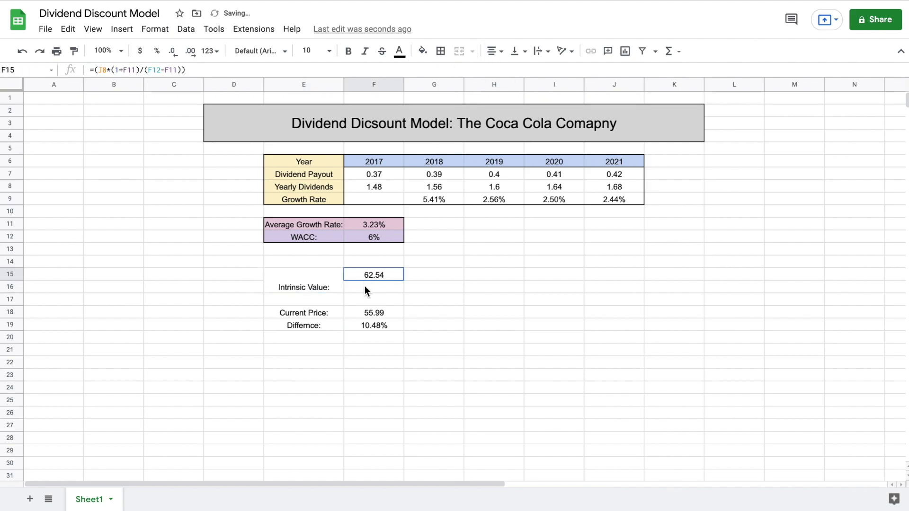
{"action": "left_click", "coordinate": [365, 286], "text": "shift"}
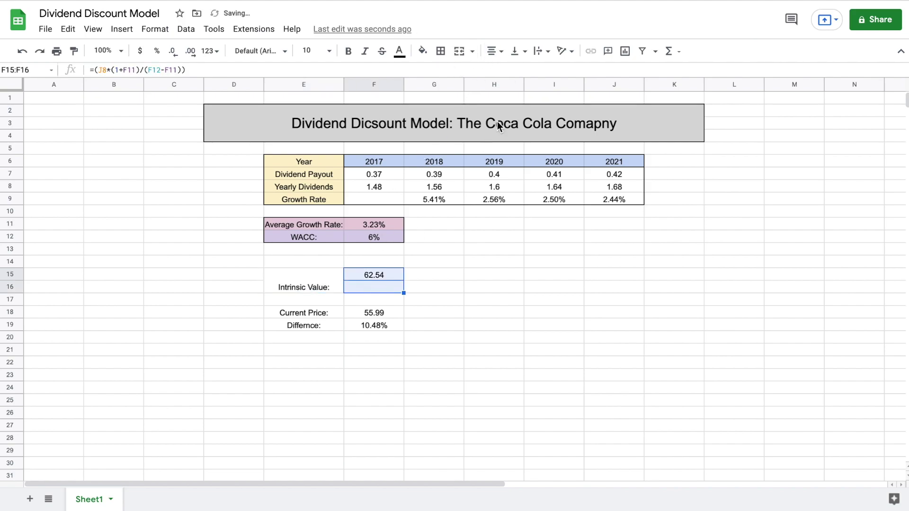
{"action": "left_click", "coordinate": [459, 51]}
Step: Align the contents of the merged intrinsic value cells E15:F16 vertically to the middle
{"action": "left_click_drag", "start_coordinate": [324, 280], "coordinate": [355, 279]}
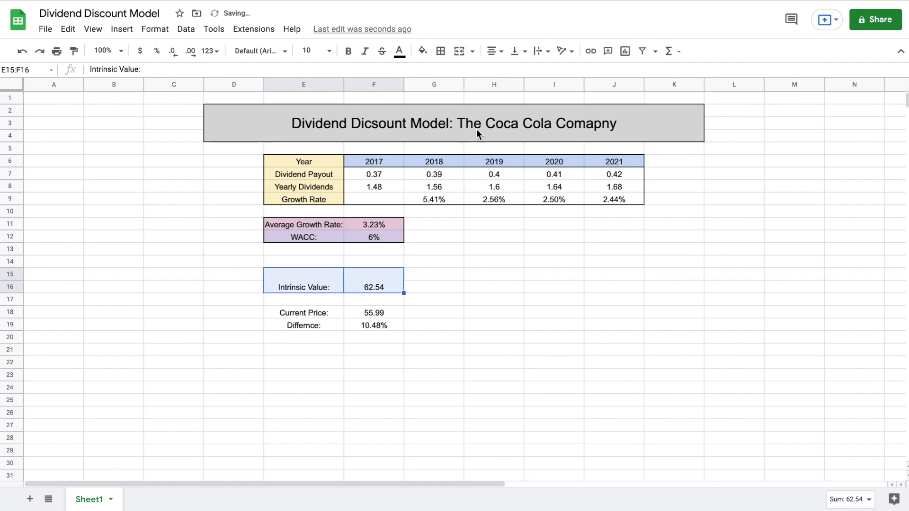
{"action": "left_click", "coordinate": [280, 262]}
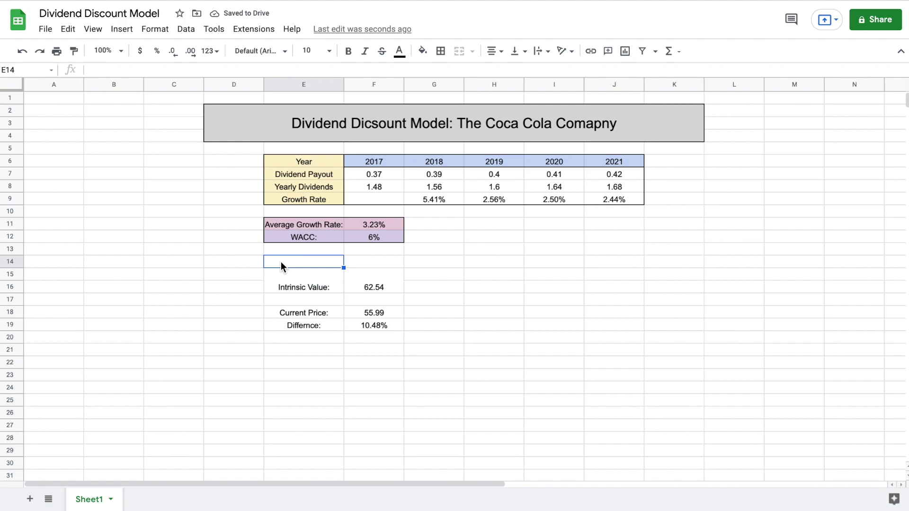
{"action": "left_click", "coordinate": [325, 276]}
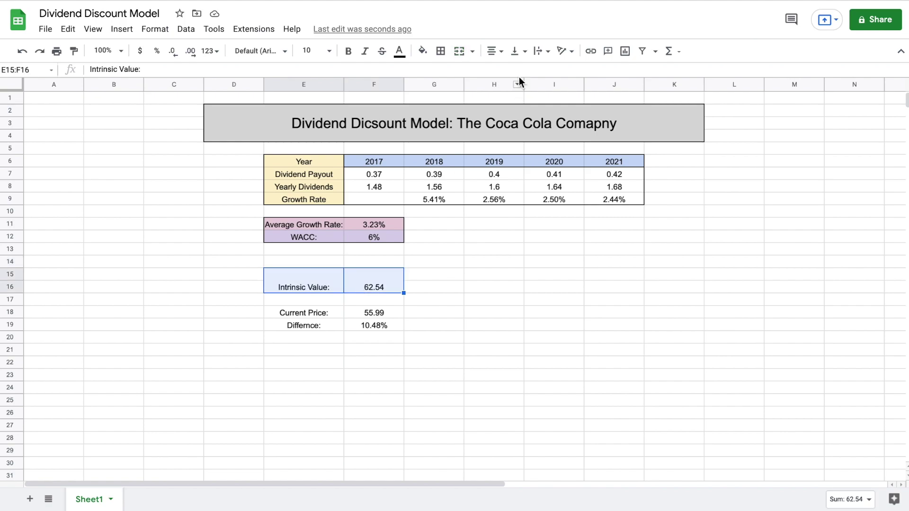
{"action": "left_click", "coordinate": [517, 50]}
{"action": "left_click", "coordinate": [530, 71]}
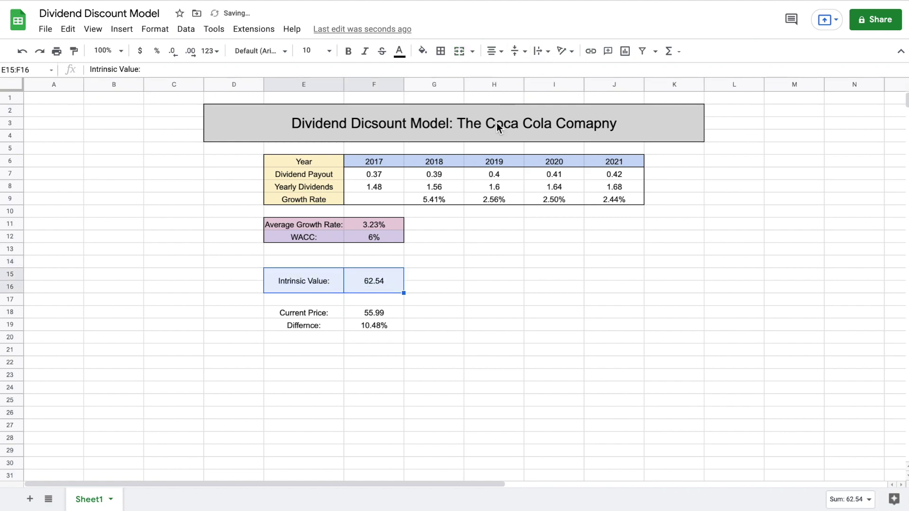
Step: Fill the intrinsic value cells E15:F16 with light green and add an outer border around them
{"action": "left_click", "coordinate": [423, 51]}
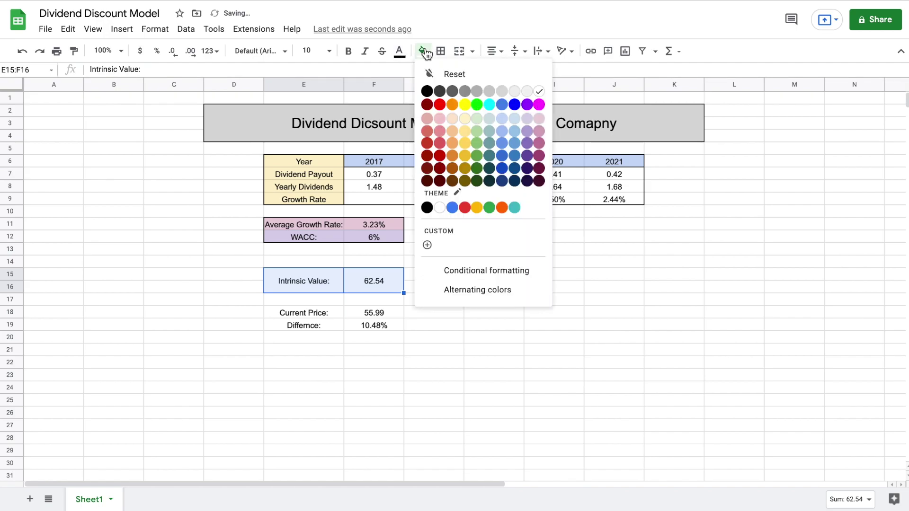
{"action": "left_click", "coordinate": [479, 119]}
{"action": "left_click", "coordinate": [465, 274]}
{"action": "left_click_drag", "start_coordinate": [325, 282], "coordinate": [373, 282]}
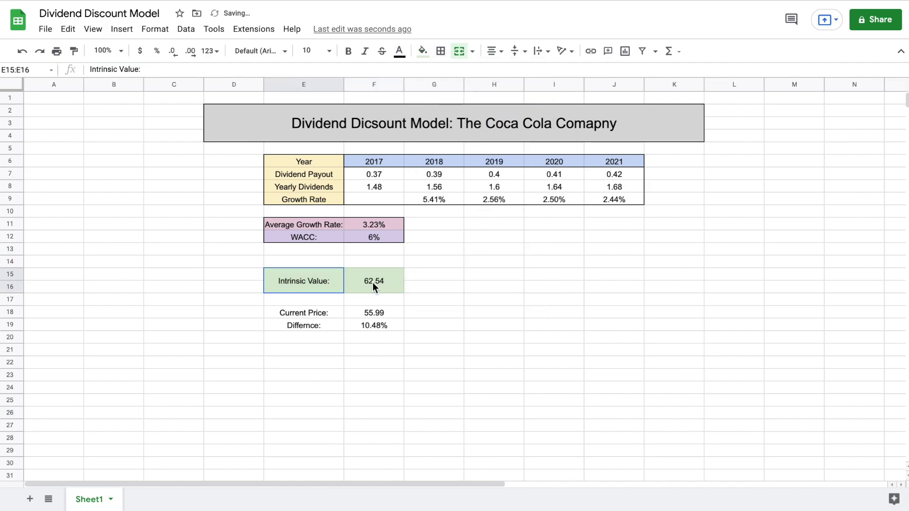
{"action": "left_click", "coordinate": [440, 50]}
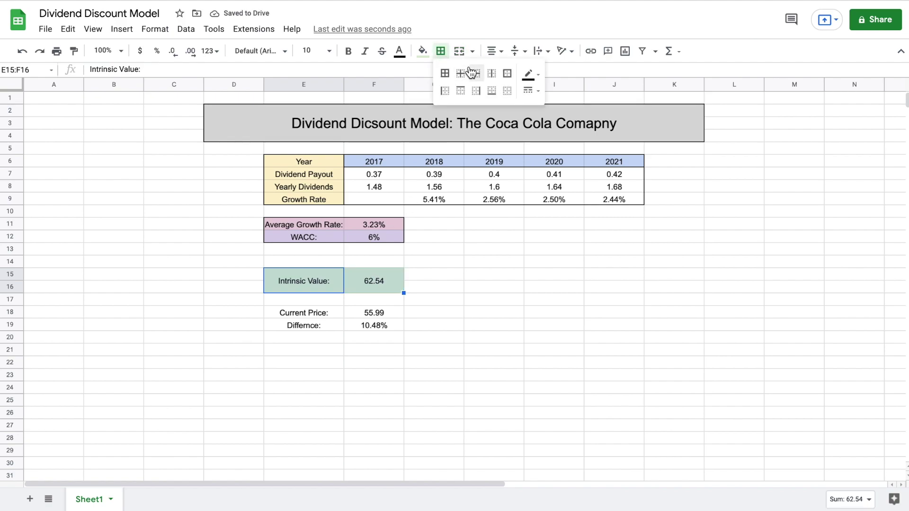
{"action": "left_click", "coordinate": [507, 74]}
{"action": "left_click", "coordinate": [425, 342]}
Step: Add an outer border around the current price and difference cells E18:F19 and fill them with light orange
{"action": "left_click_drag", "start_coordinate": [318, 313], "coordinate": [381, 333]}
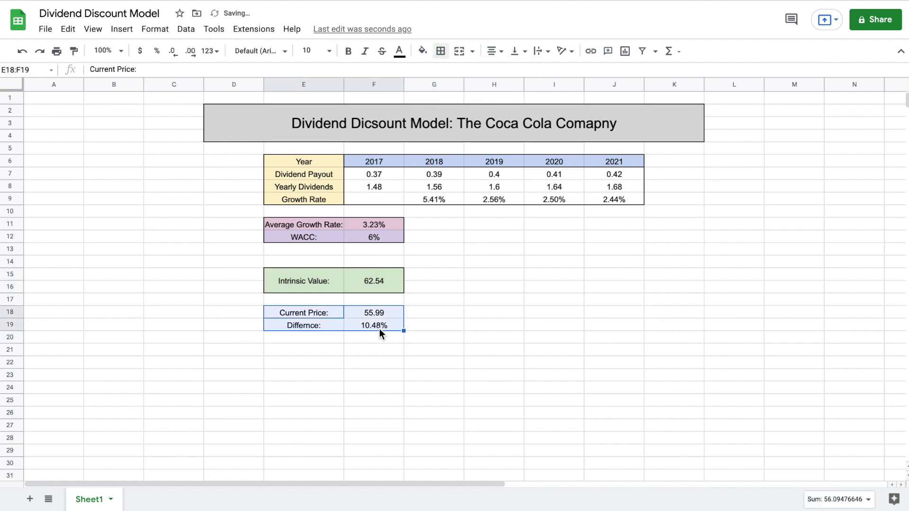
{"action": "left_click", "coordinate": [440, 51]}
{"action": "left_click", "coordinate": [507, 74]}
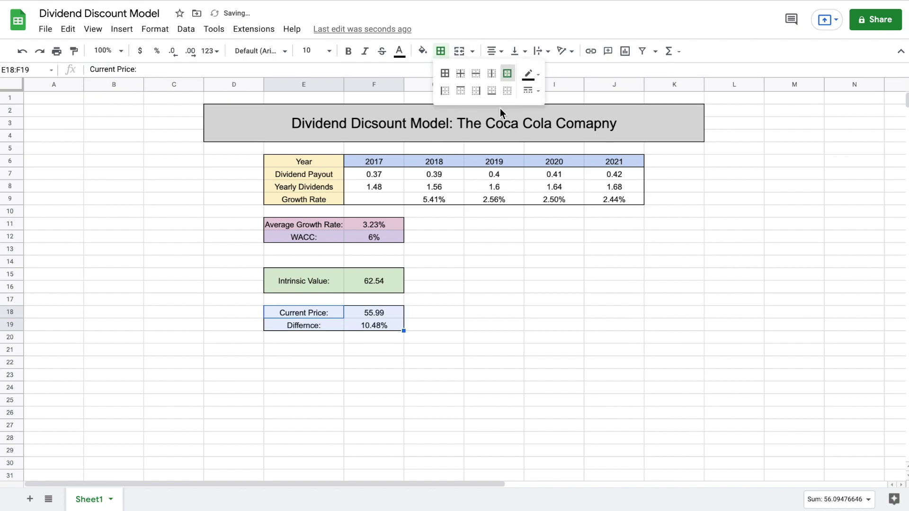
{"action": "left_click", "coordinate": [483, 274]}
{"action": "left_click_drag", "start_coordinate": [327, 312], "coordinate": [382, 325]}
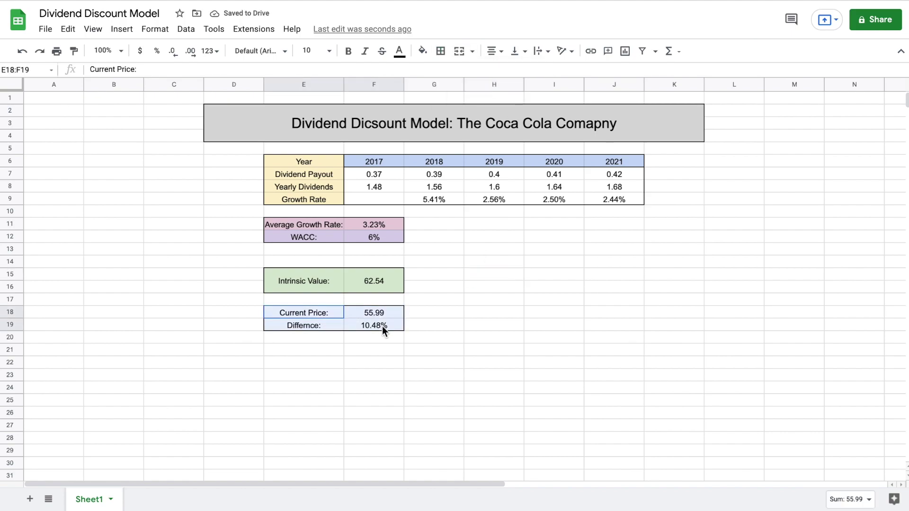
{"action": "left_click", "coordinate": [422, 50]}
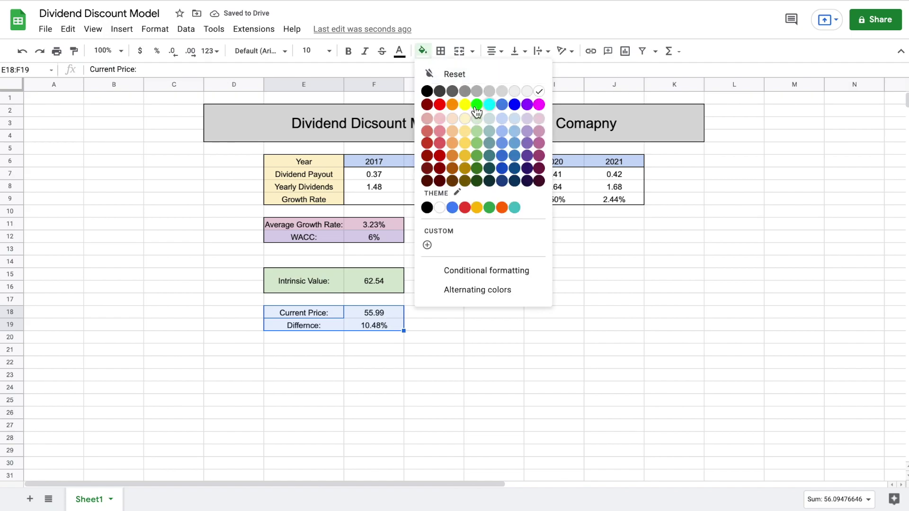
{"action": "left_click", "coordinate": [453, 117]}
{"action": "left_click", "coordinate": [544, 262]}
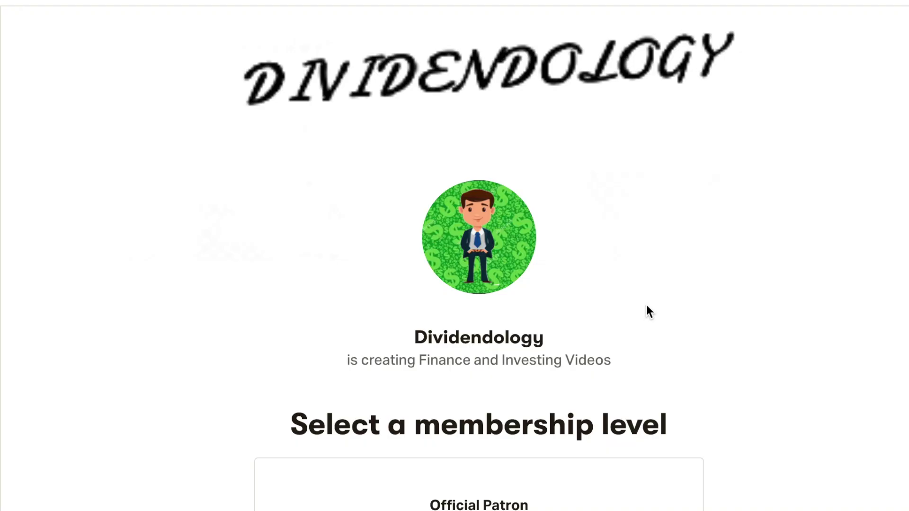
{"action": "scroll", "coordinate": [646, 304], "scroll_direction": "down", "scroll_amount": 5}
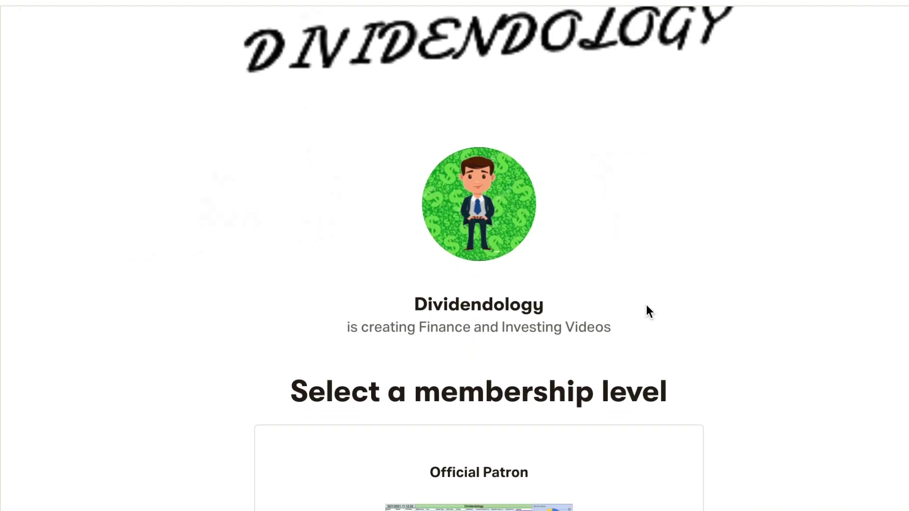
{"action": "scroll", "coordinate": [646, 305], "scroll_direction": "down", "scroll_amount": 4}
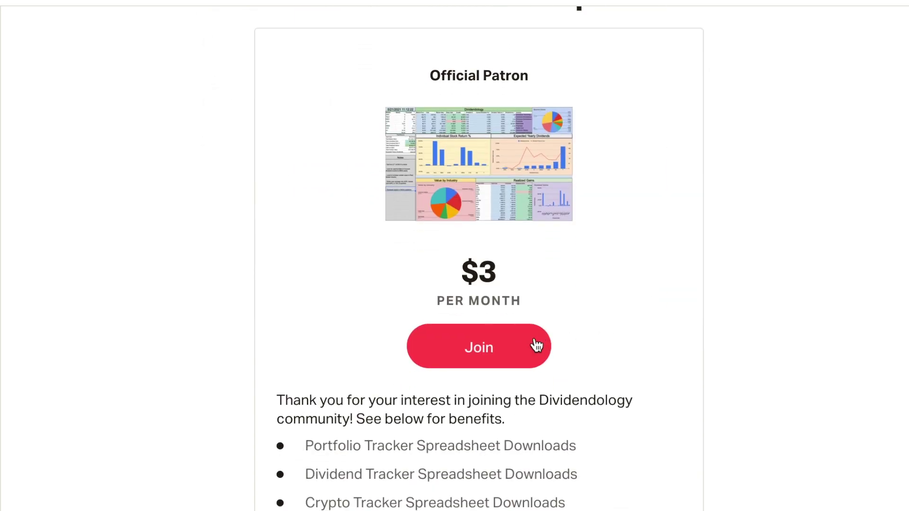